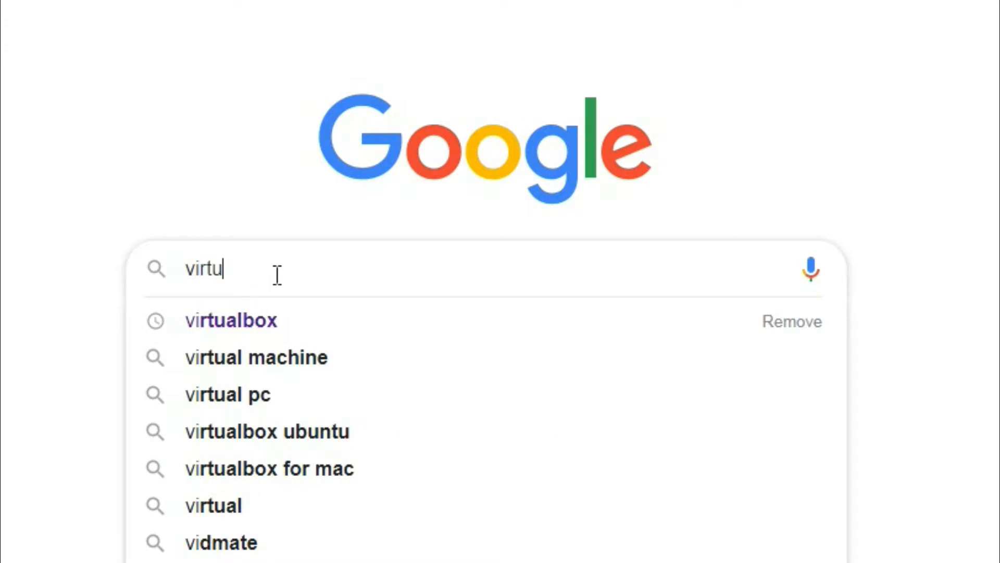
Search Google for "virtual box" and open the Downloads page of Oracle VM VirtualBox.
text(x)
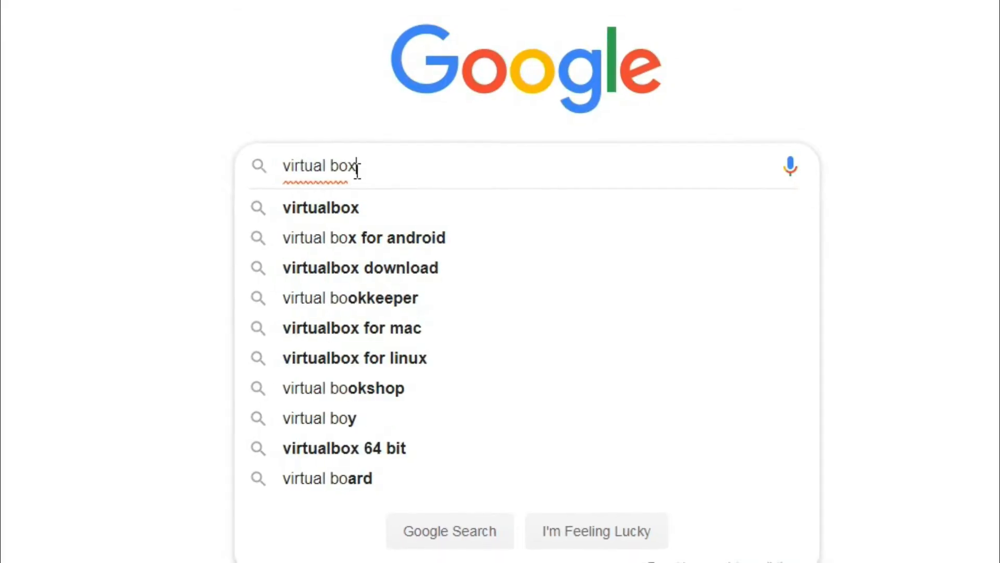
key(Escape)
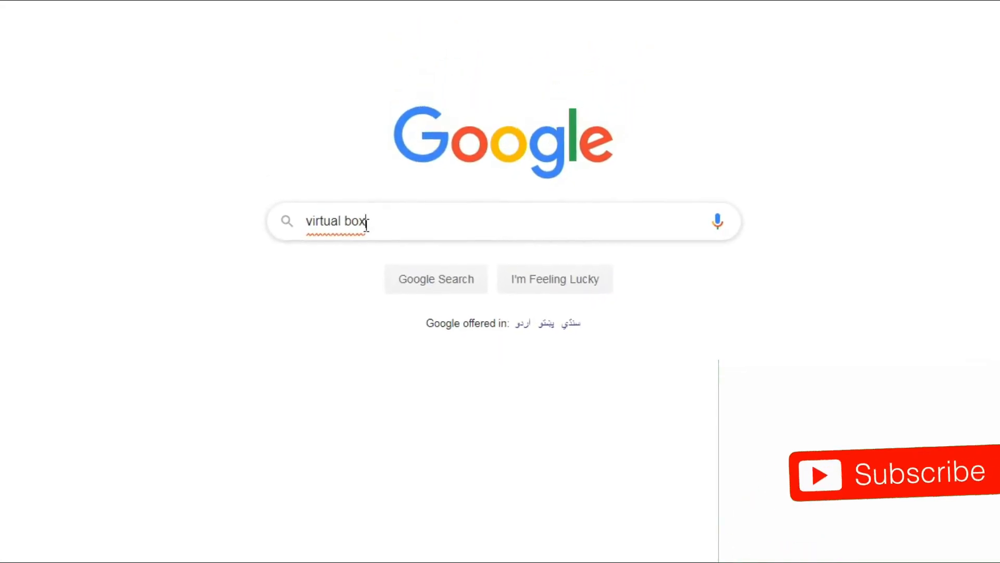
key(Return)
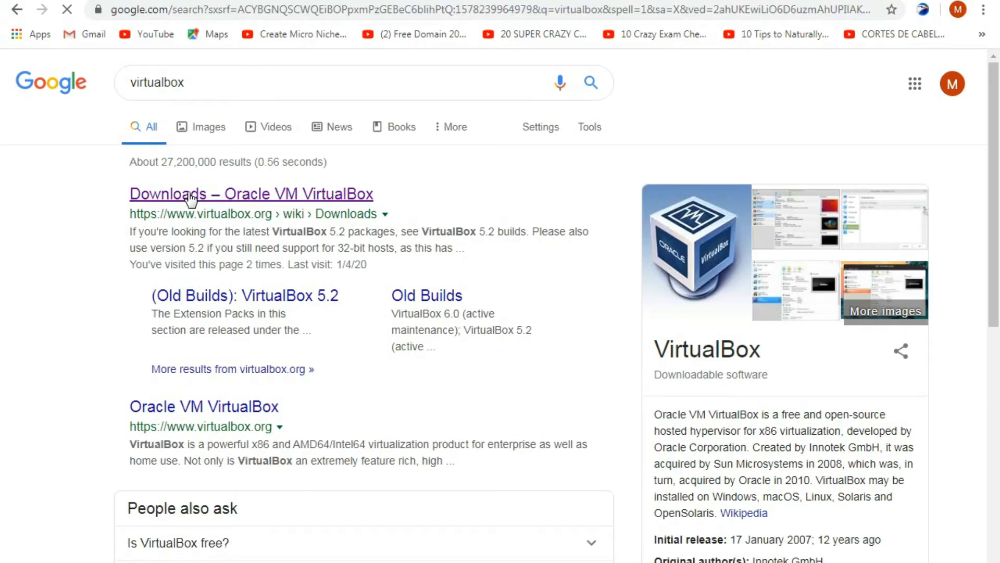
click(191, 197)
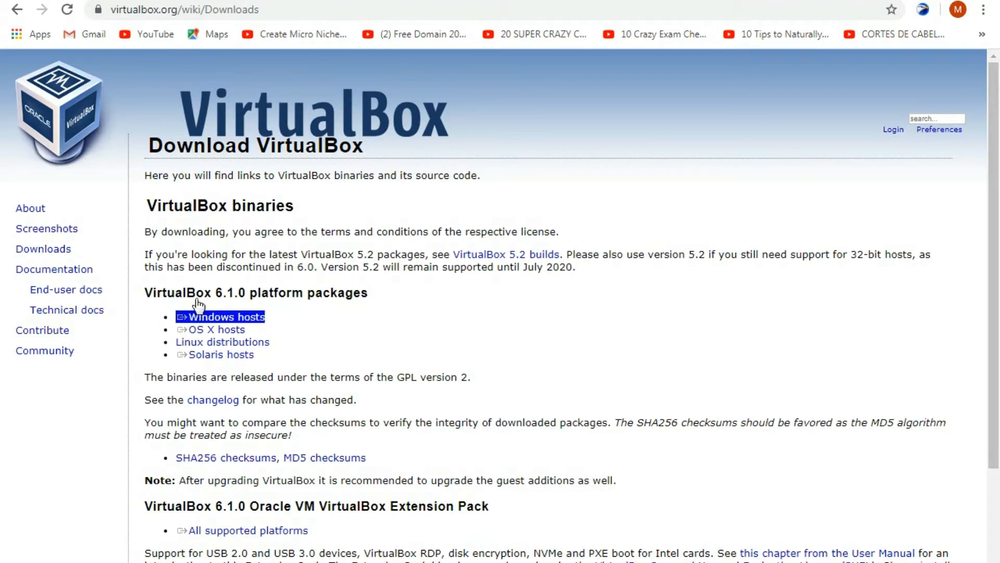
double_click(53, 249)
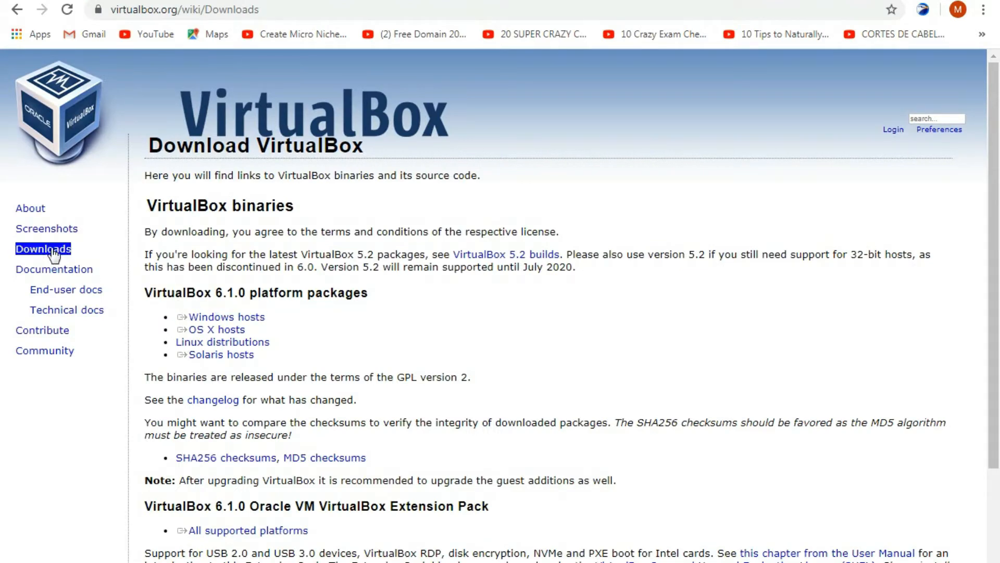
click(54, 253)
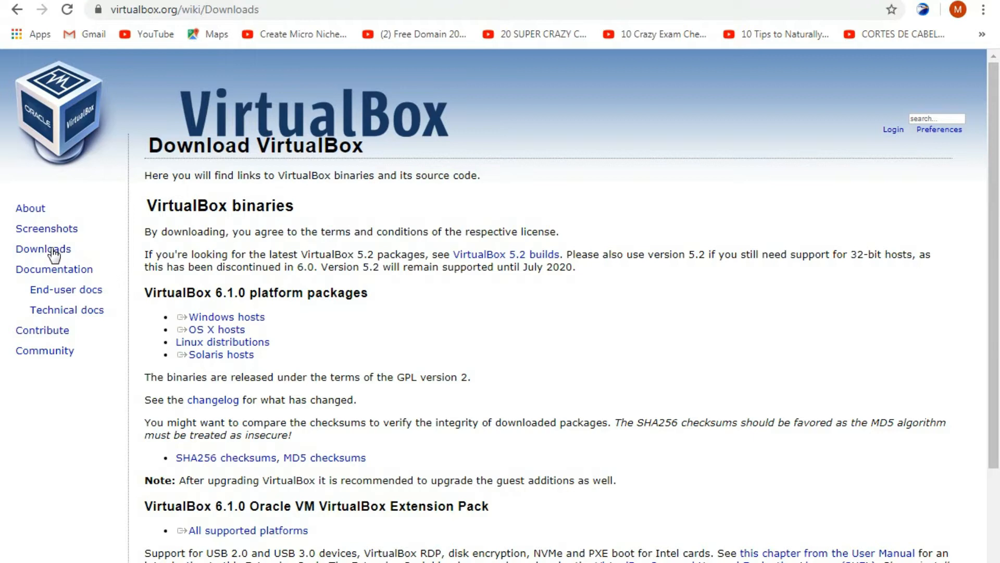
Examine the VirtualBox 6.1.0 platform packages offered for Windows, OS X, Linux and Solaris hosts.
triple_click(180, 342)
triple_click(193, 330)
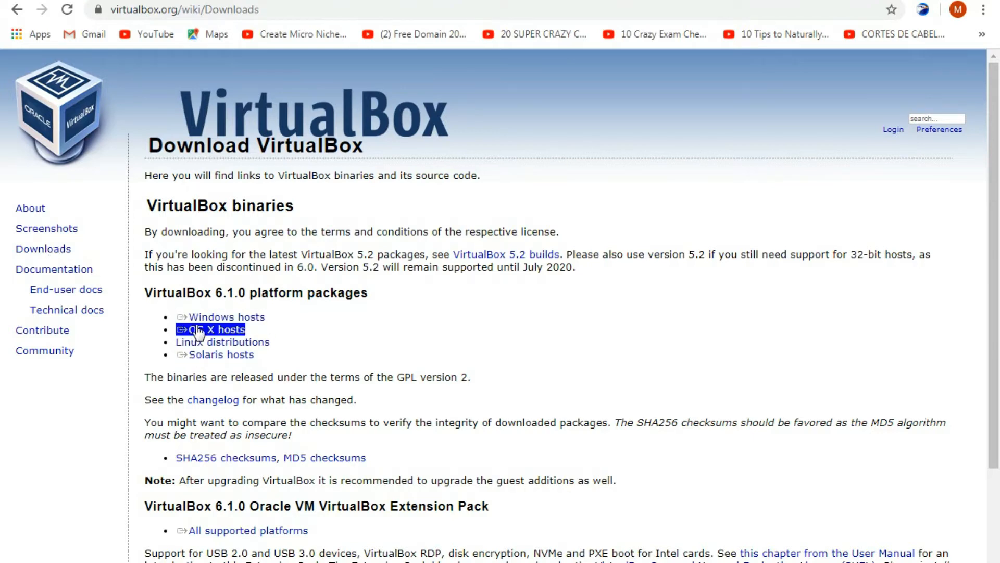
triple_click(217, 319)
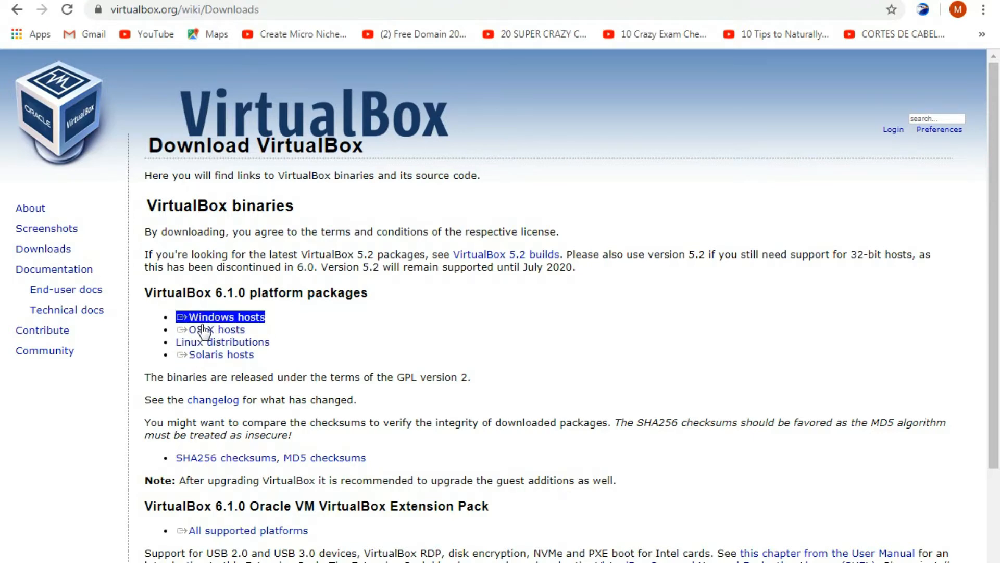
triple_click(212, 334)
triple_click(186, 344)
triple_click(205, 356)
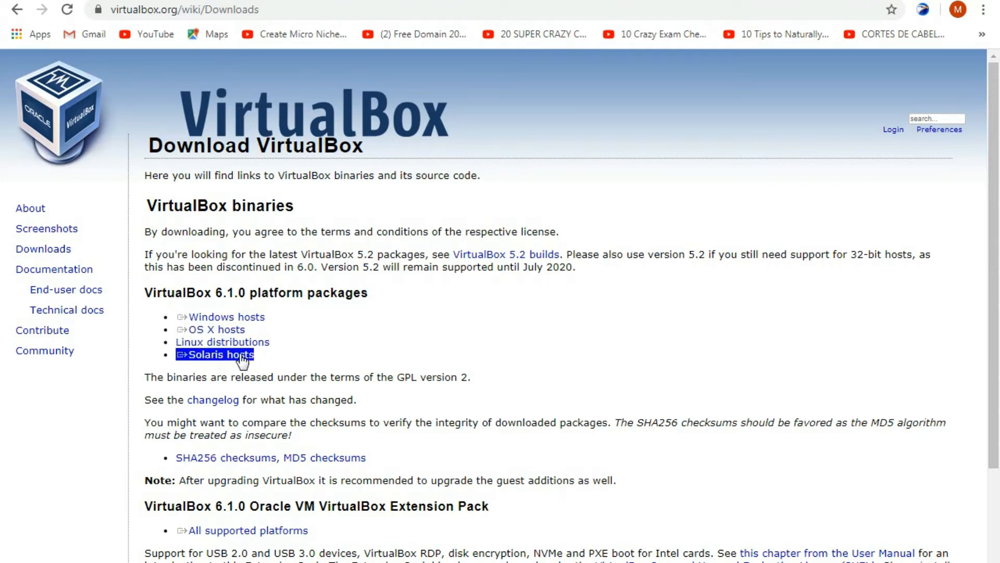
triple_click(208, 329)
double_click(205, 295)
click(226, 311)
triple_click(225, 329)
triple_click(229, 318)
triple_click(224, 330)
click(339, 358)
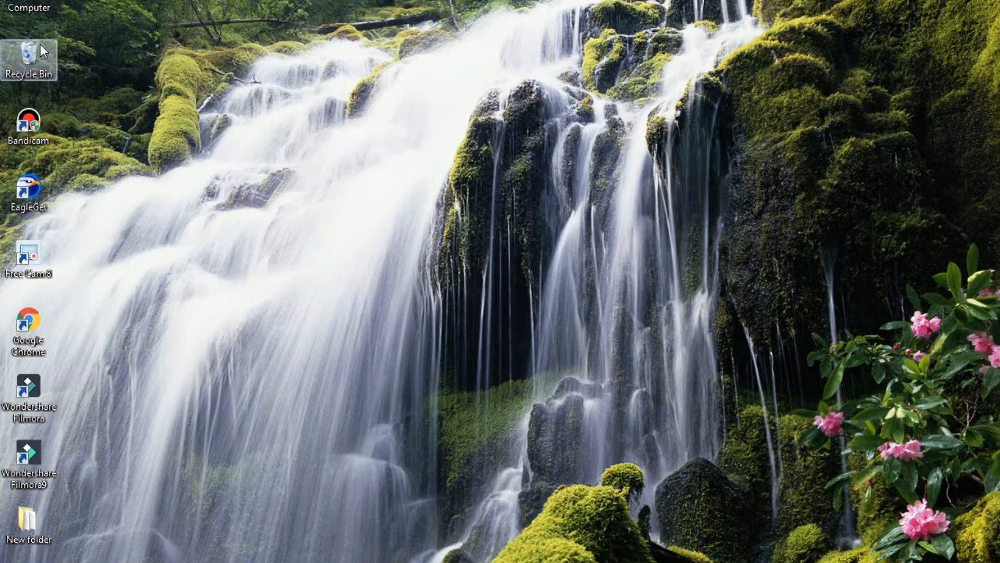
Open the Computer window from the desktop, maximize it and view the system properties.
double_click(32, 7)
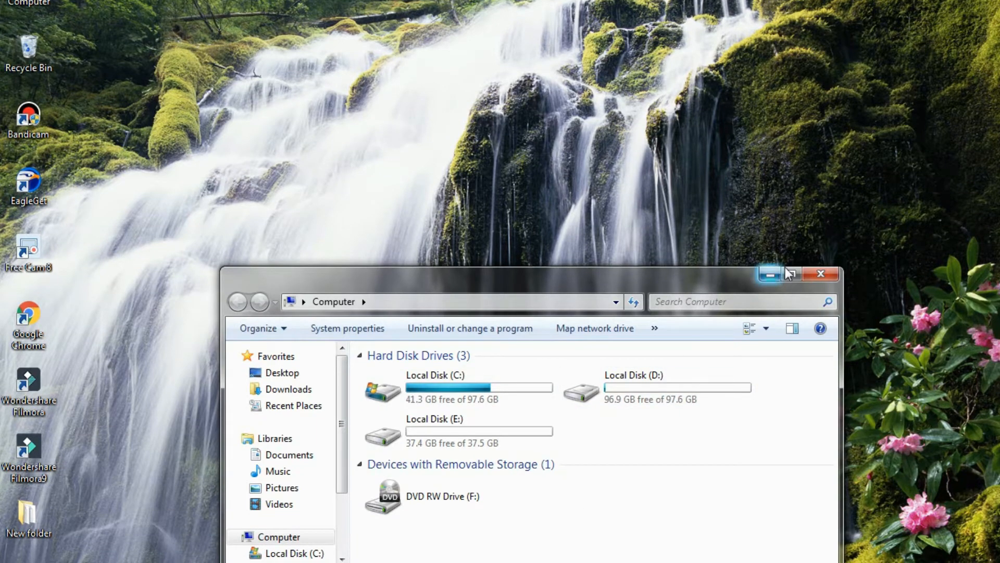
click(791, 284)
right_click(385, 151)
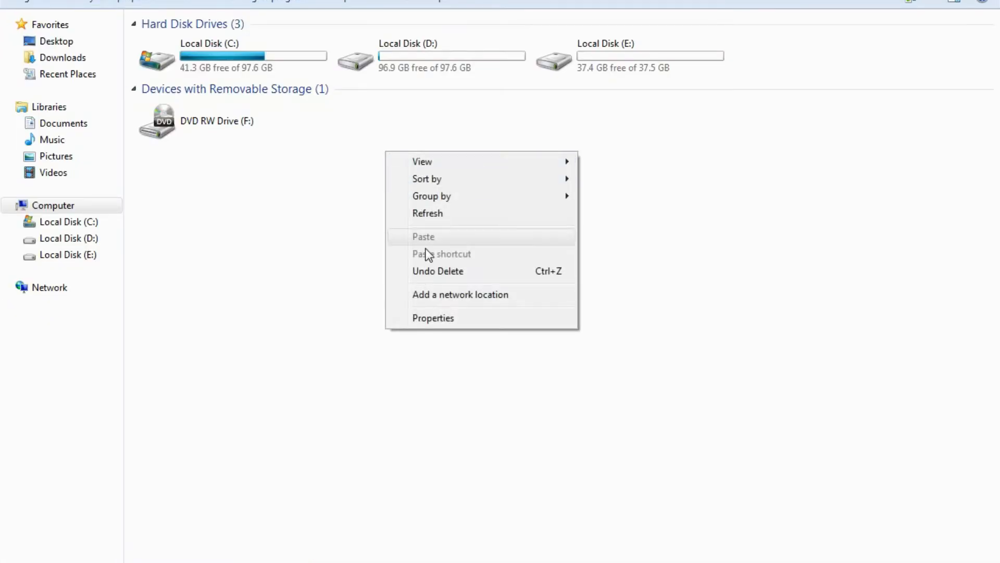
click(434, 318)
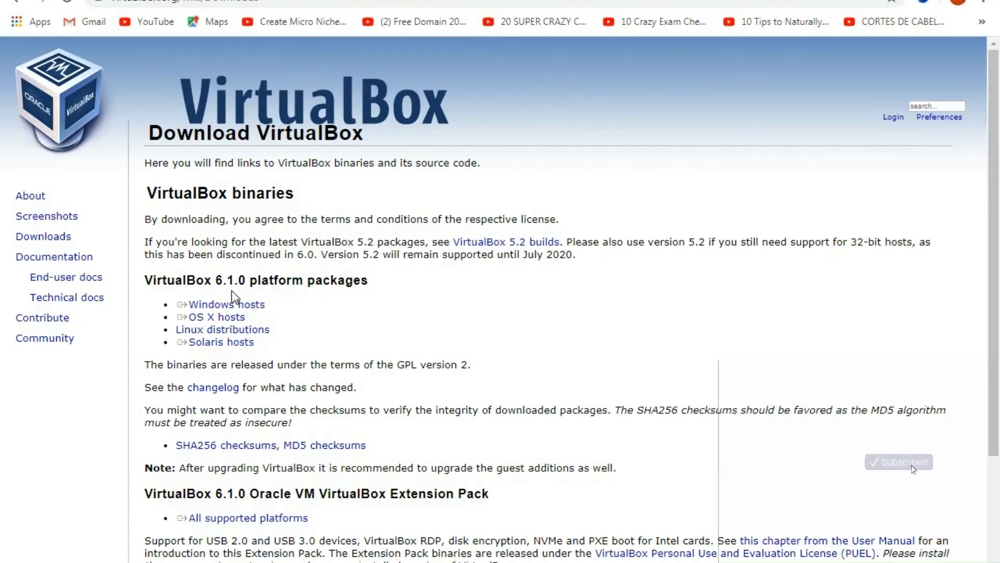
Download the VirtualBox 6.1.0 installer for Windows hosts with EagleGet and minimize the download manager.
click(318, 428)
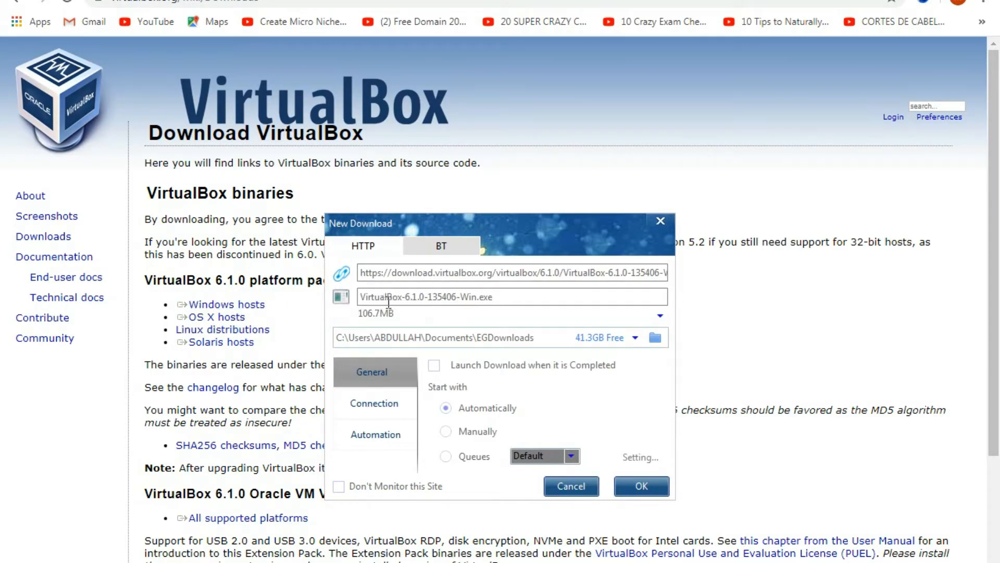
click(643, 484)
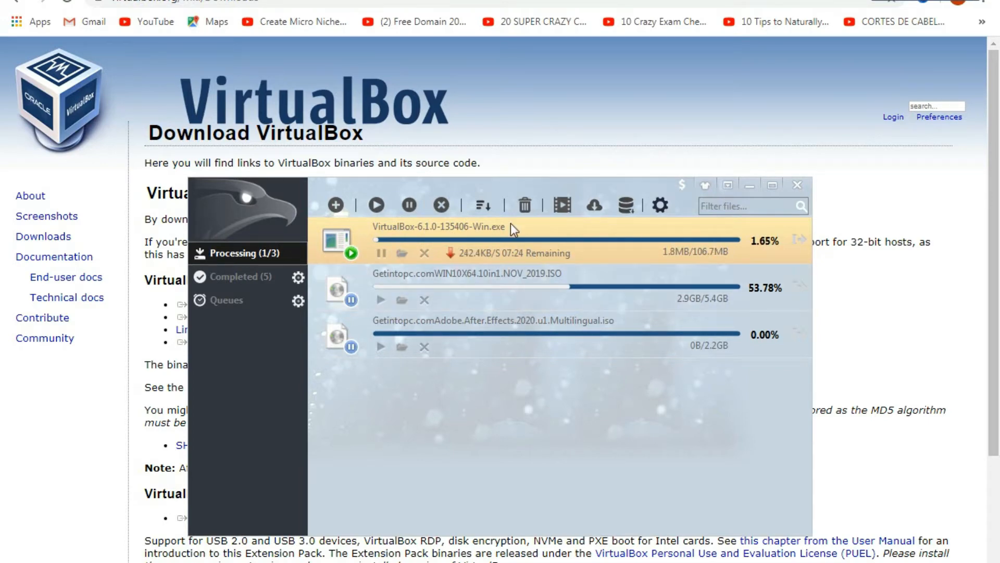
click(750, 186)
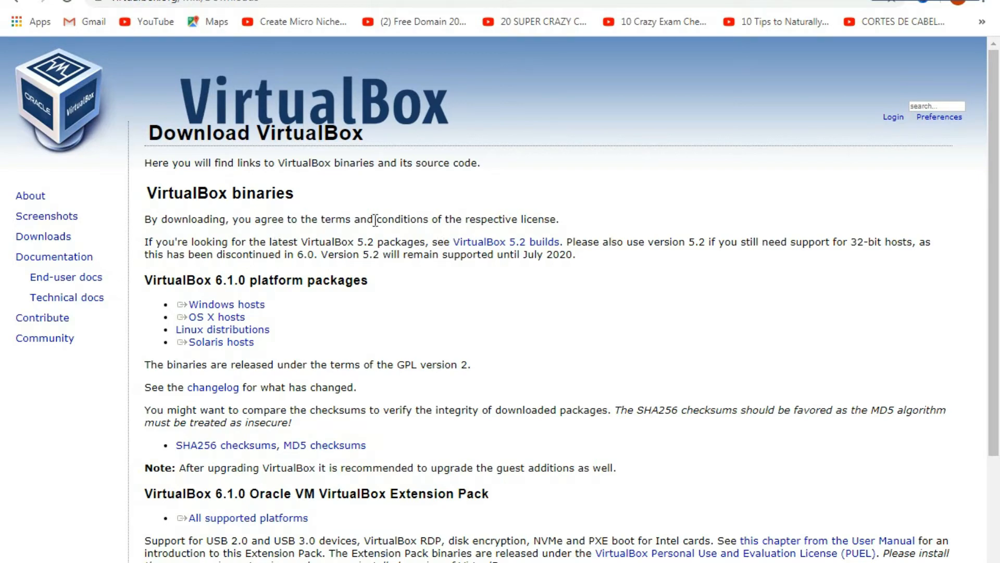
Look over the rest of the VirtualBox downloads page and open the site's Screenshots page.
scroll(256, 276, down, 10)
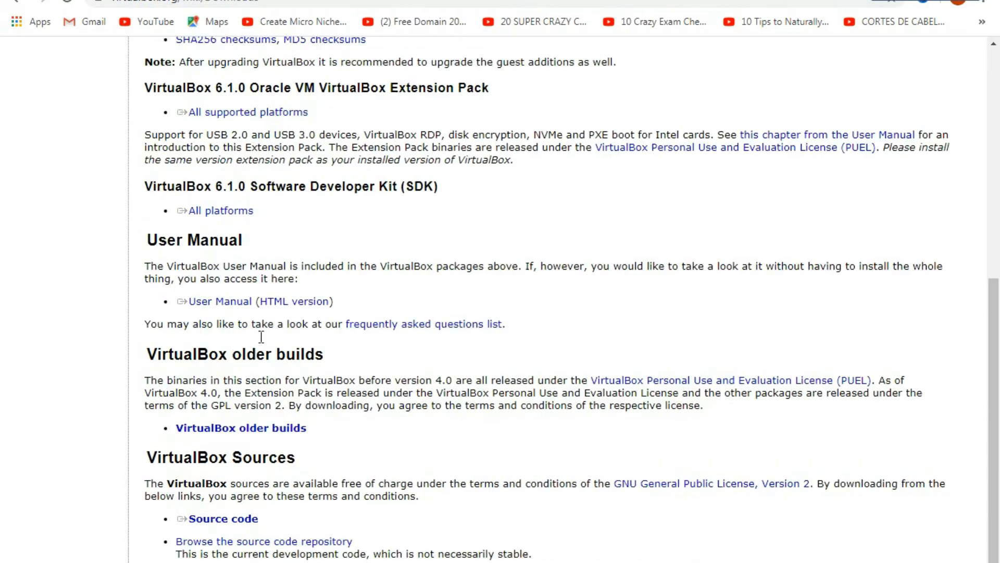
scroll(259, 299, up, 10)
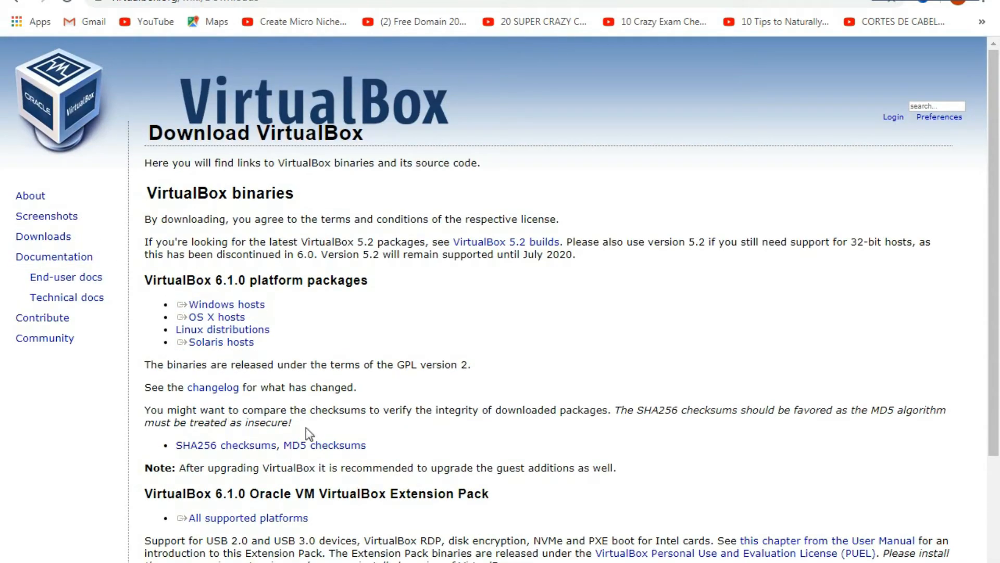
scroll(158, 399, down, 3)
scroll(157, 399, up, 3)
double_click(44, 237)
double_click(54, 219)
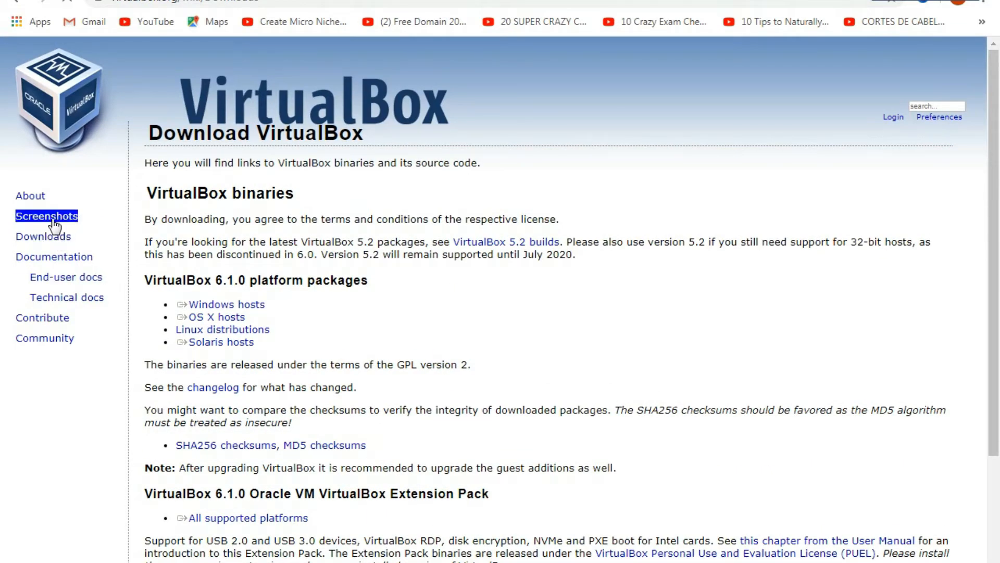
click(45, 200)
double_click(37, 197)
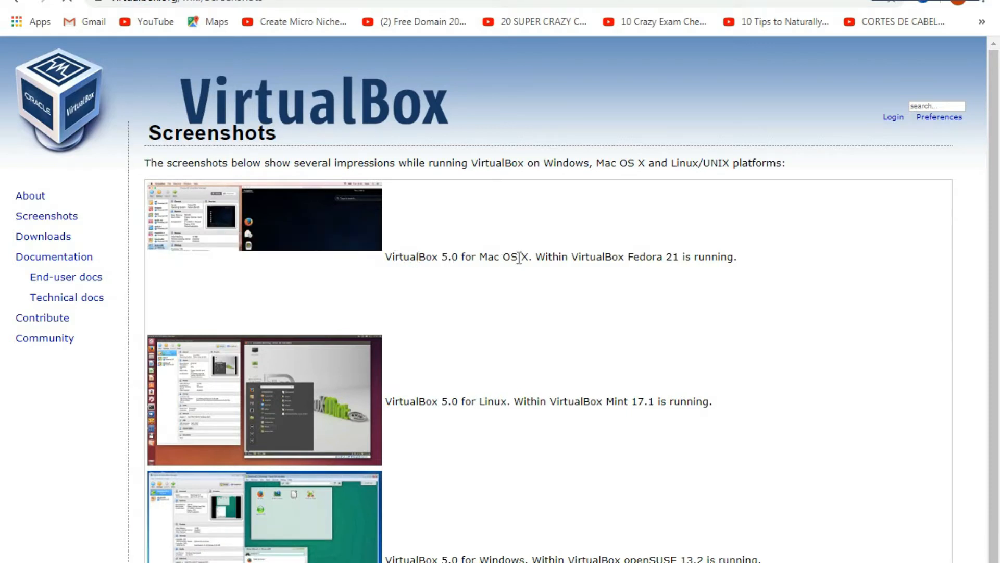
Examine the VirtualBox 5.0 screenshots and their captions for Mac OS X, Linux and Windows hosts.
drag(518, 258, 503, 260)
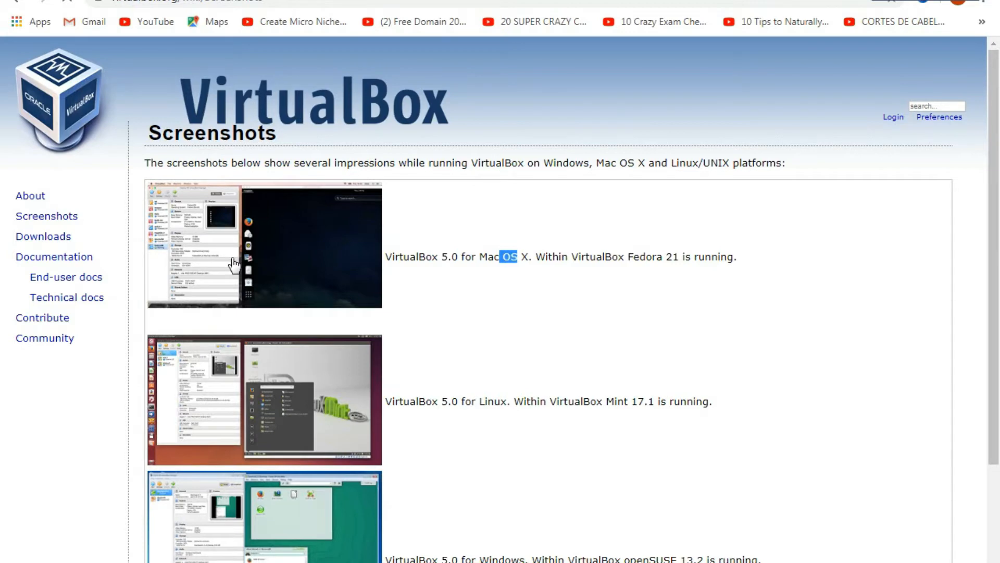
scroll(234, 264, down, 3)
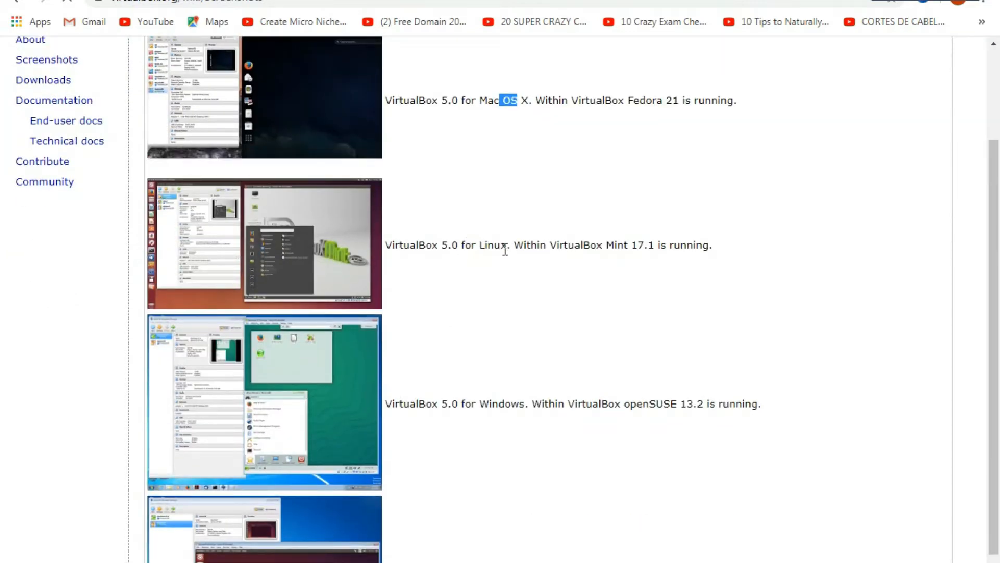
drag(511, 247, 463, 247)
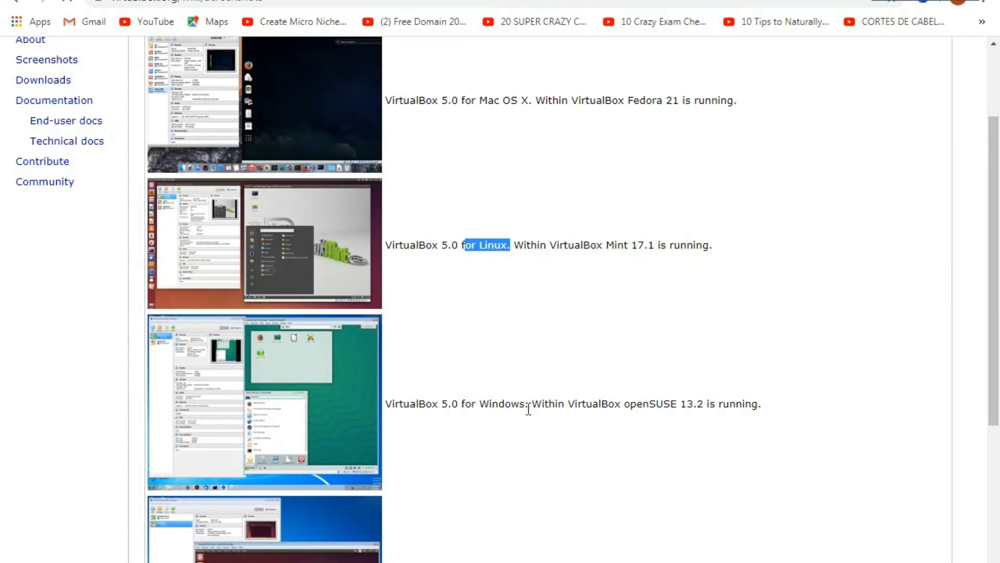
drag(521, 402, 471, 402)
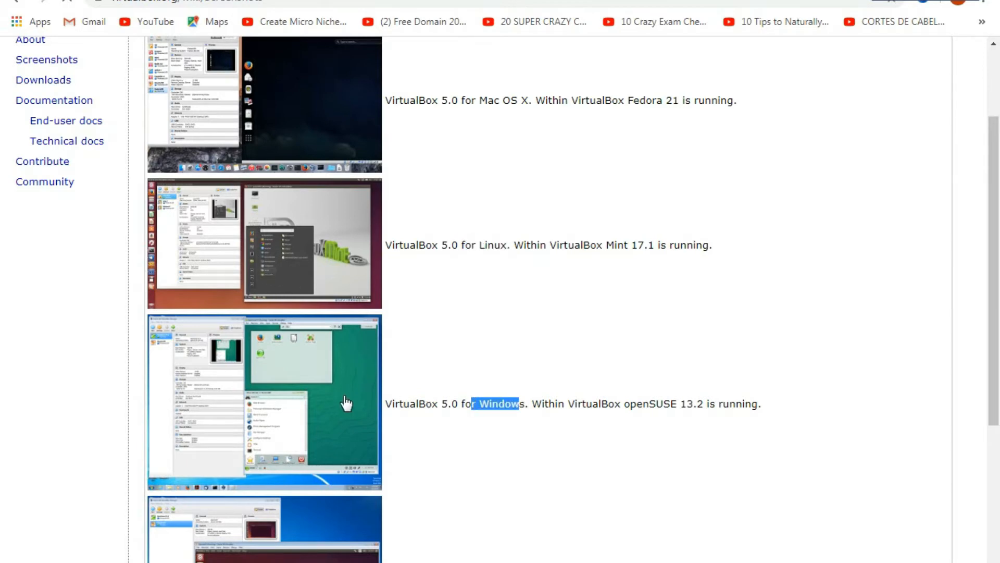
scroll(268, 368, down, 3)
scroll(270, 371, down, 2)
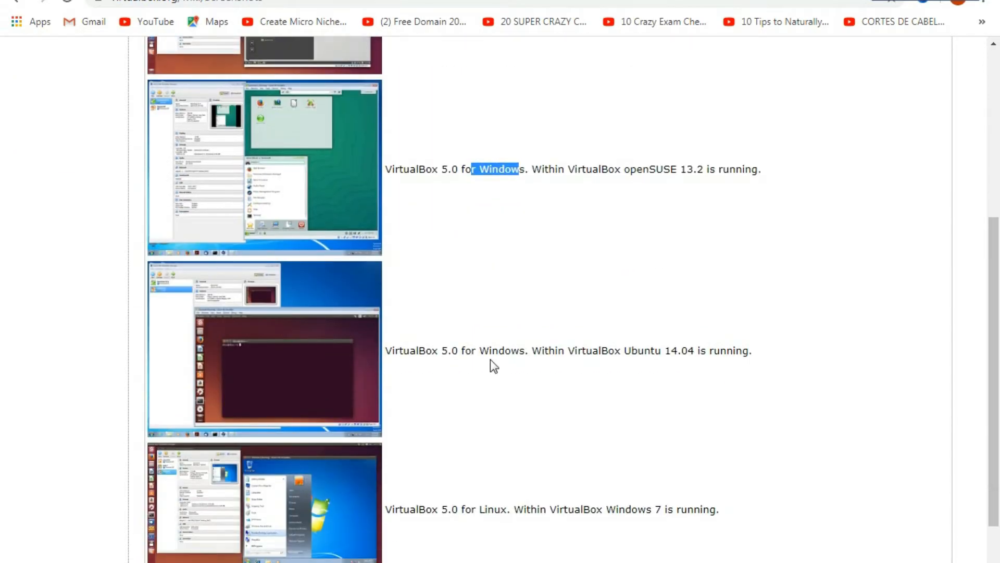
scroll(467, 385, down, 2)
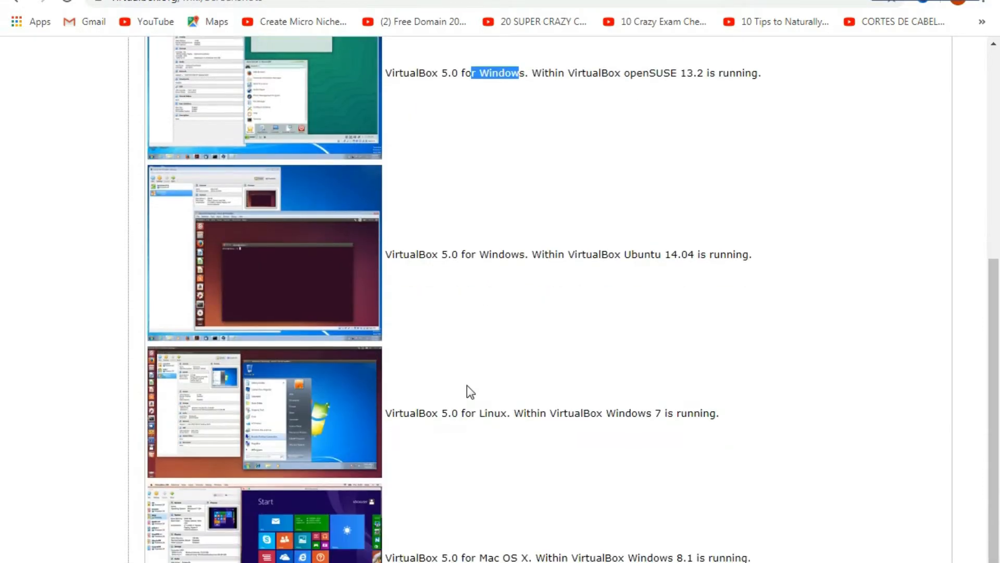
scroll(442, 370, down, 1)
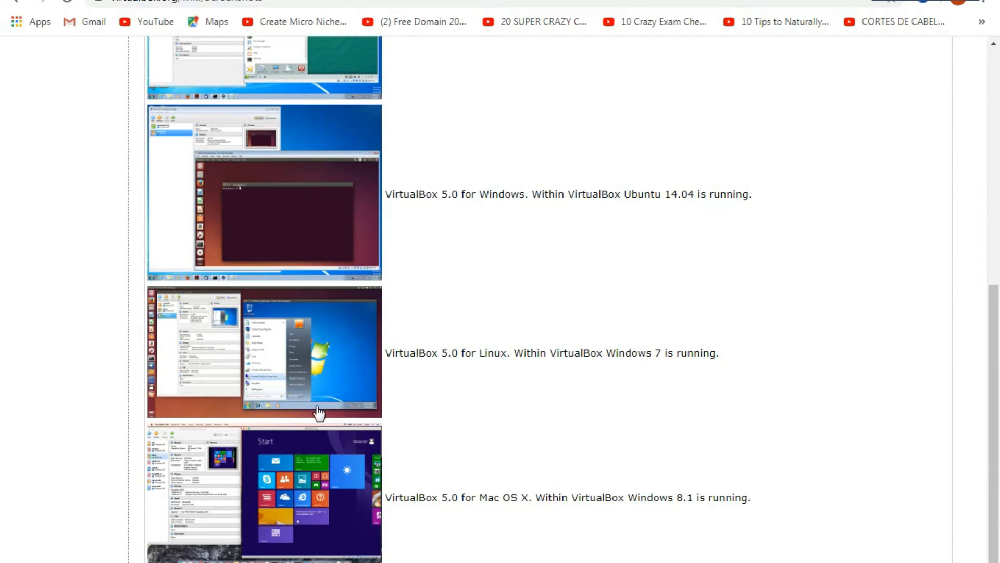
scroll(318, 416, down, 1)
scroll(338, 442, down, 1)
scroll(365, 466, down, 1)
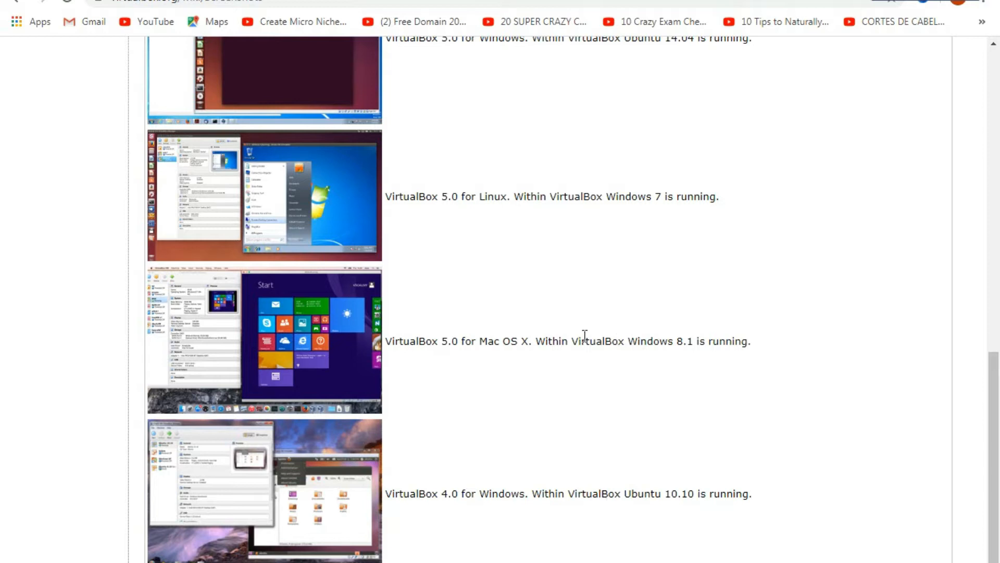
Read the captions for Windows 8.1 on Mac OS X and Ubuntu 10.10 on Windows, then review the remaining screenshots.
drag(750, 341, 388, 353)
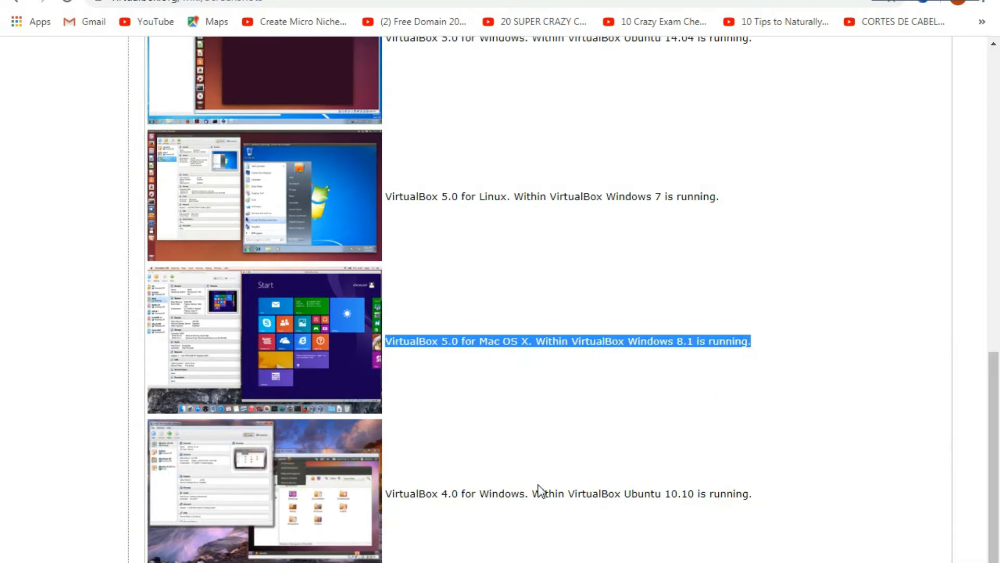
drag(752, 493, 386, 487)
scroll(396, 560, down, 3)
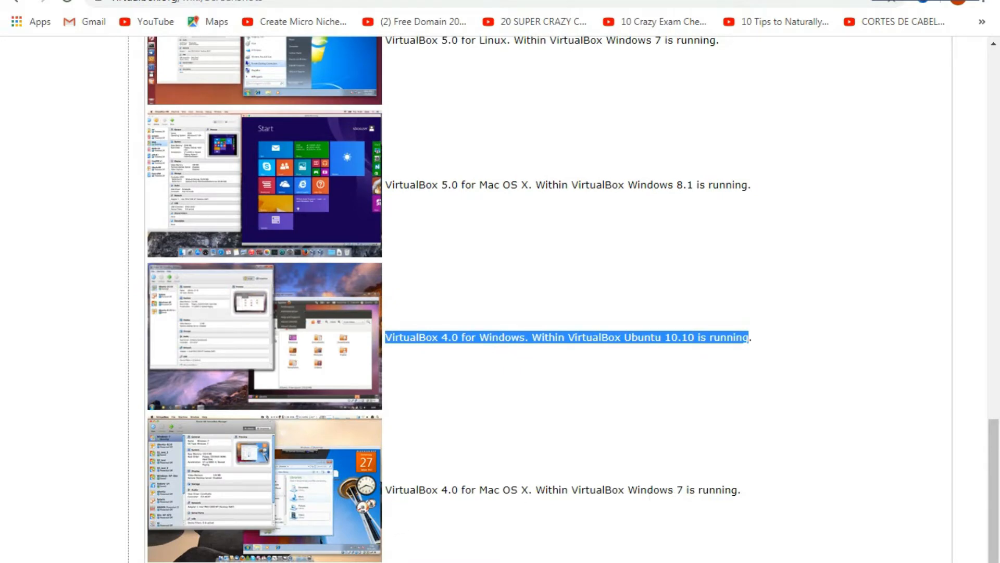
scroll(573, 299, down, 1)
scroll(573, 300, up, 7)
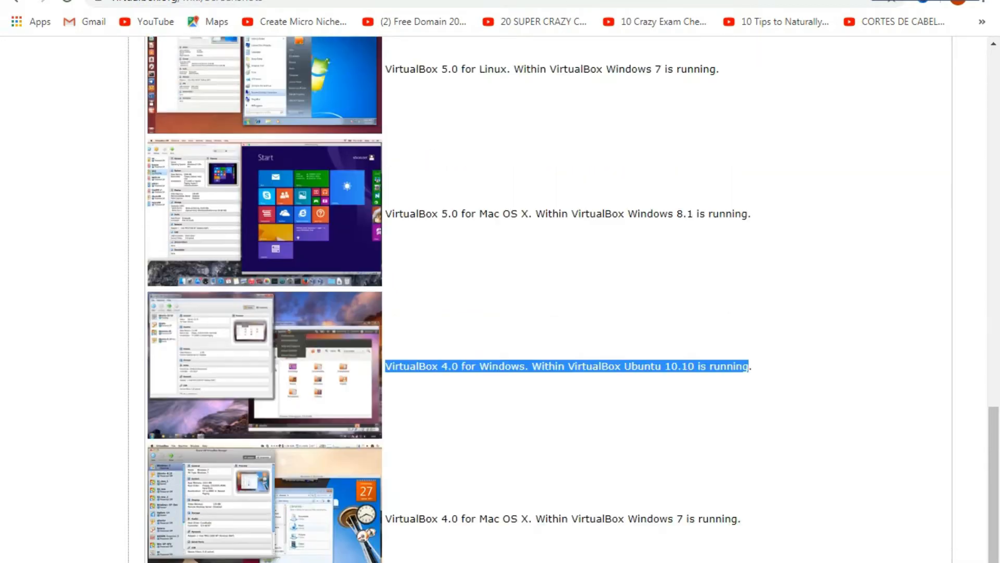
scroll(561, 540, up, 10)
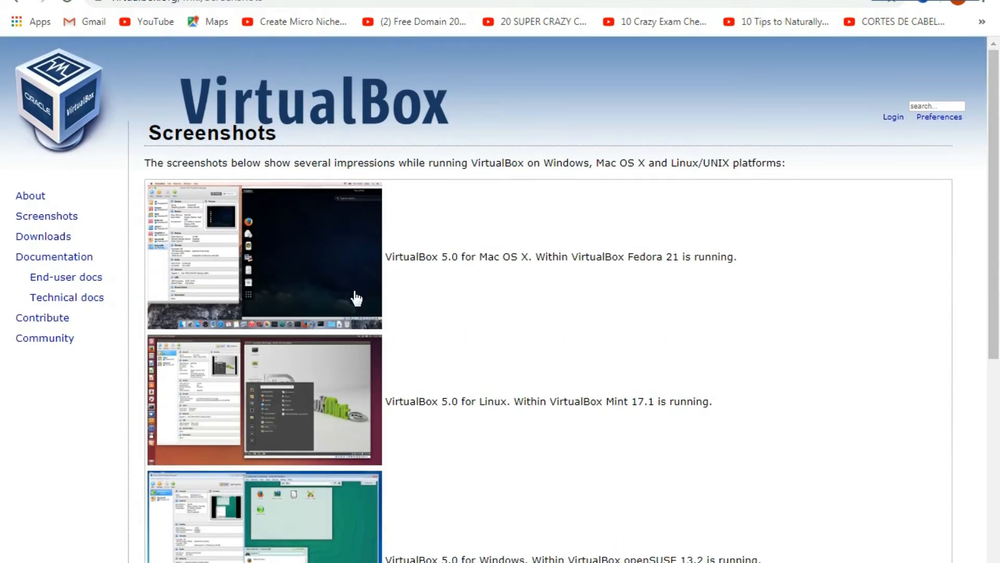
scroll(367, 557, down, 7)
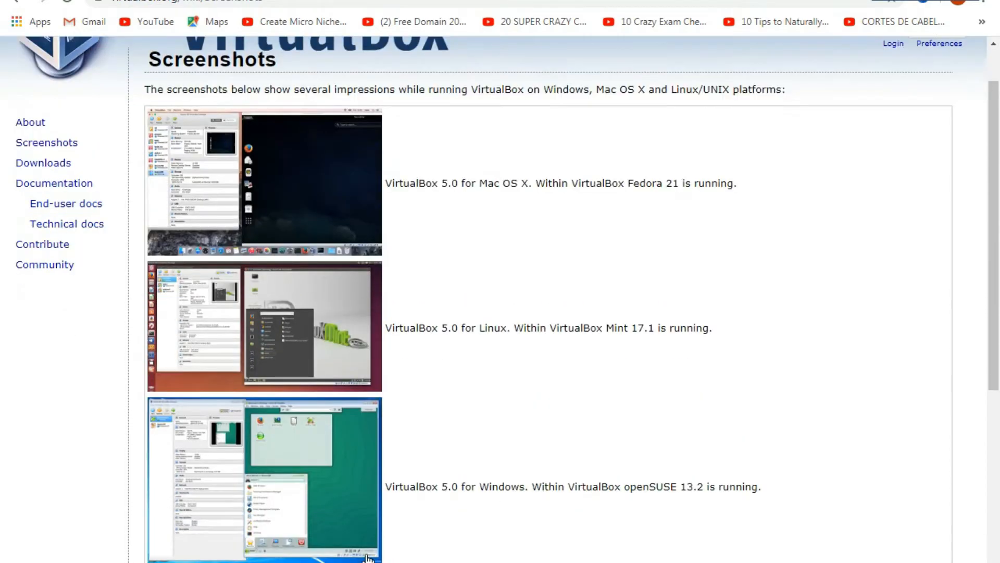
scroll(368, 557, down, 3)
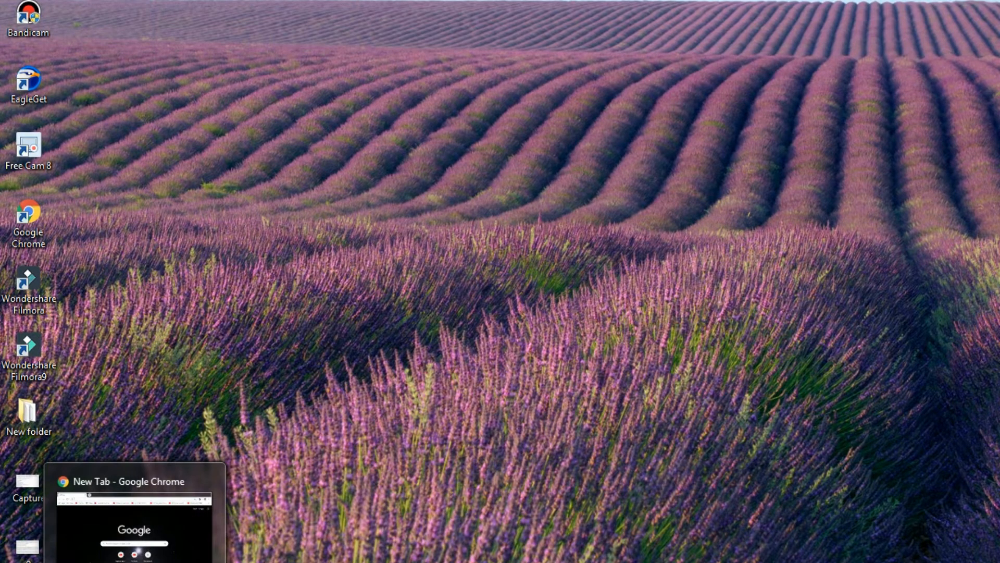
Locate the completed VirtualBox-6.1.0-135406-Win.exe download from EagleGet, launch the installer from its folder and minimize the download manager.
double_click(17, 81)
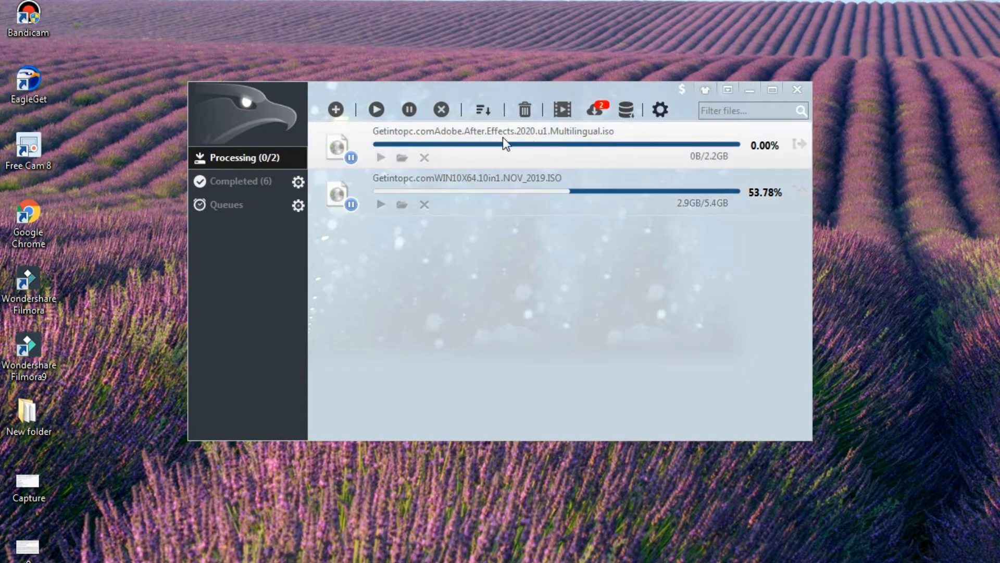
click(256, 184)
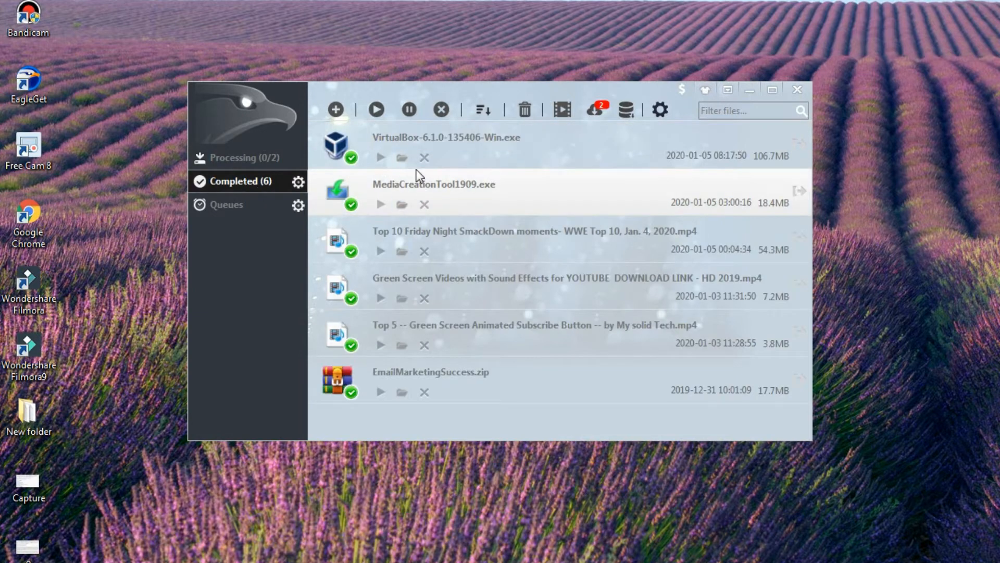
click(402, 159)
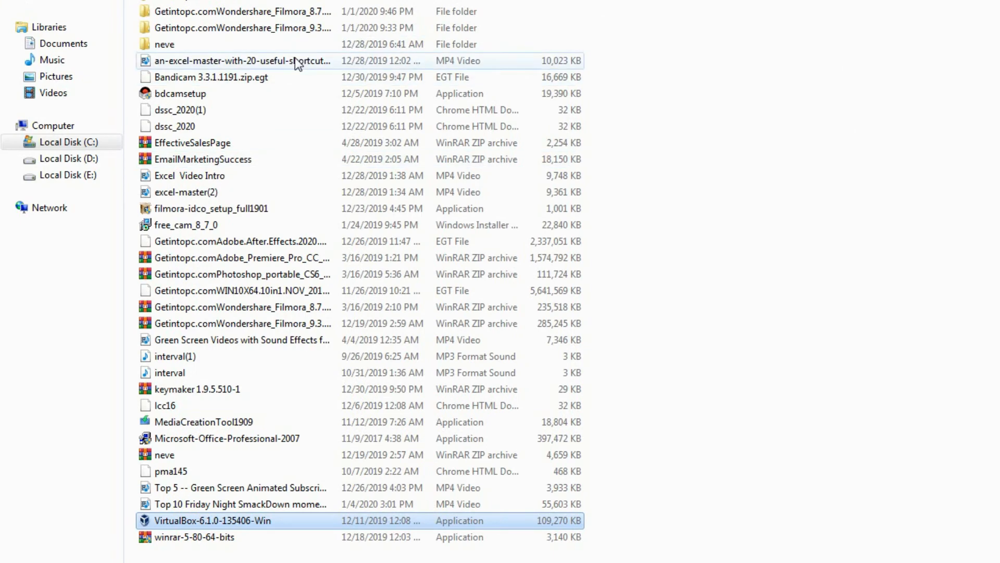
right_click(202, 521)
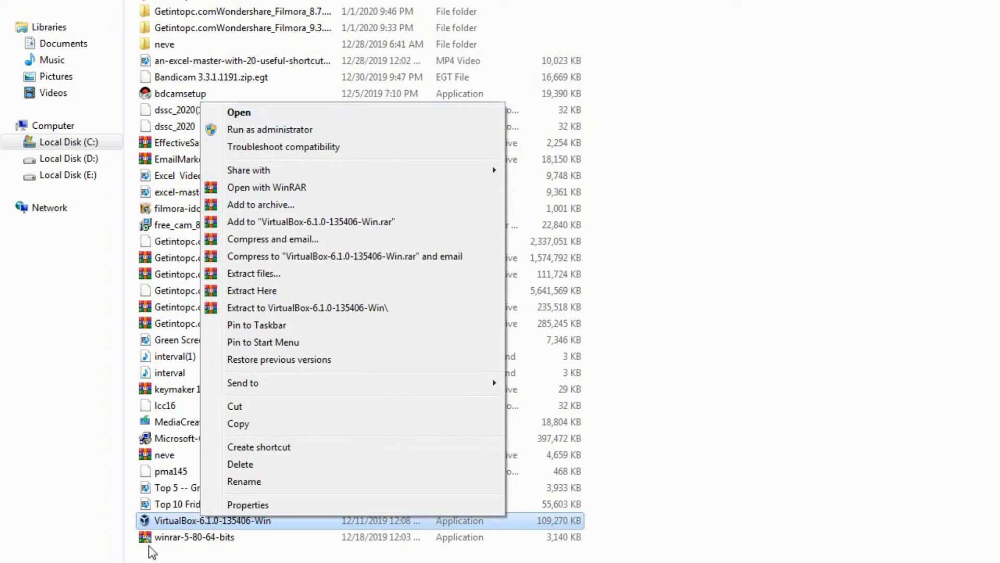
click(238, 113)
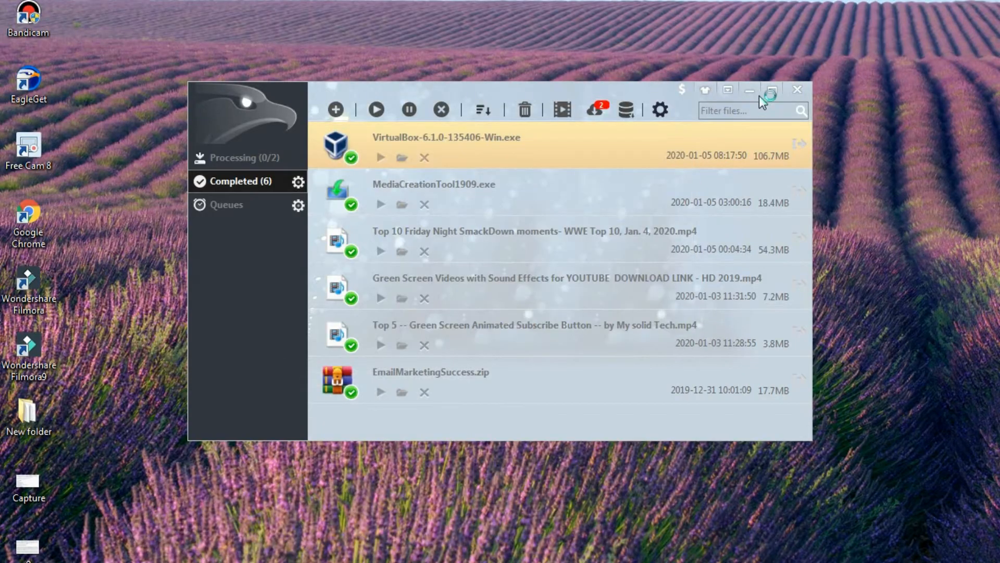
click(752, 84)
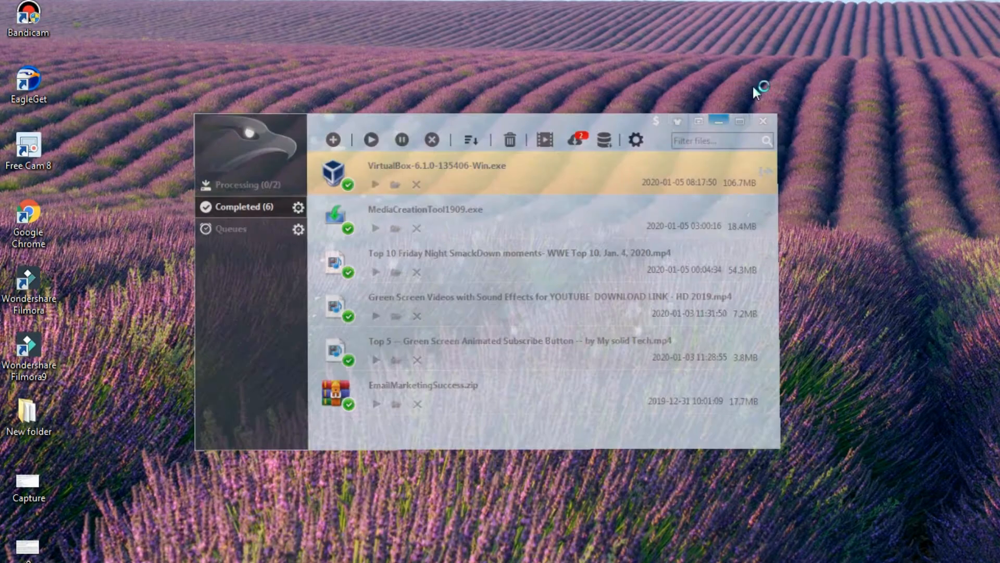
right_click(573, 1)
click(614, 27)
right_click(614, 27)
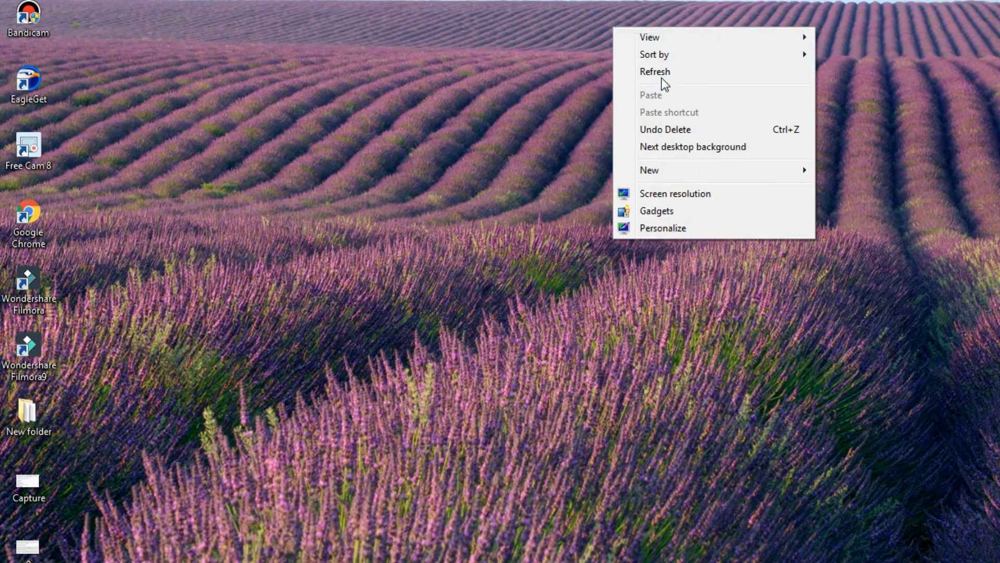
click(662, 69)
right_click(662, 70)
click(714, 115)
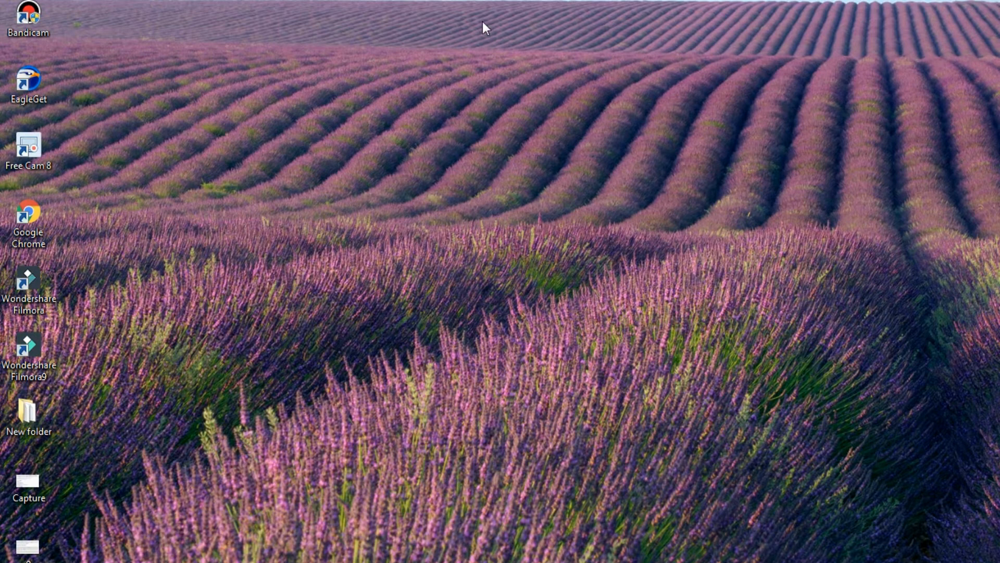
right_click(364, 99)
click(385, 139)
right_click(220, 31)
click(261, 79)
right_click(218, 3)
click(246, 14)
right_click(268, 4)
click(305, 21)
right_click(311, 24)
click(347, 69)
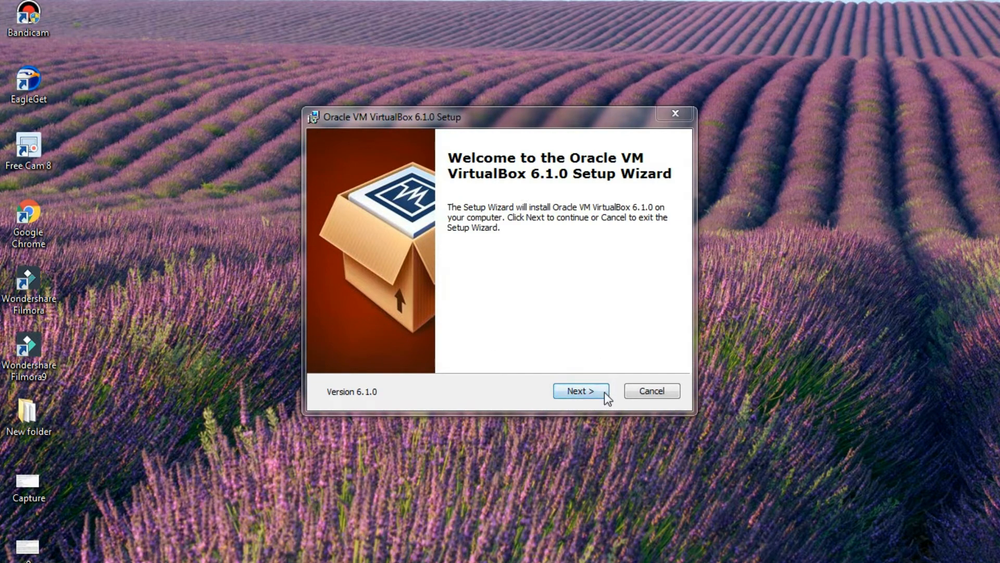
Start the VirtualBox 6.1.0 setup and accept the default features and location C:\Program Files\Oracle\VirtualBox\.
click(588, 389)
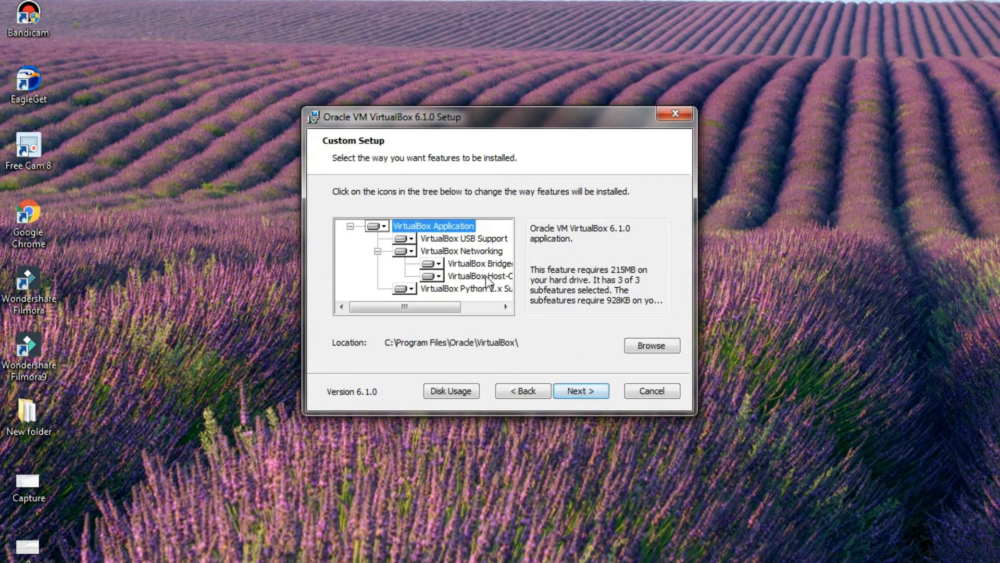
click(594, 392)
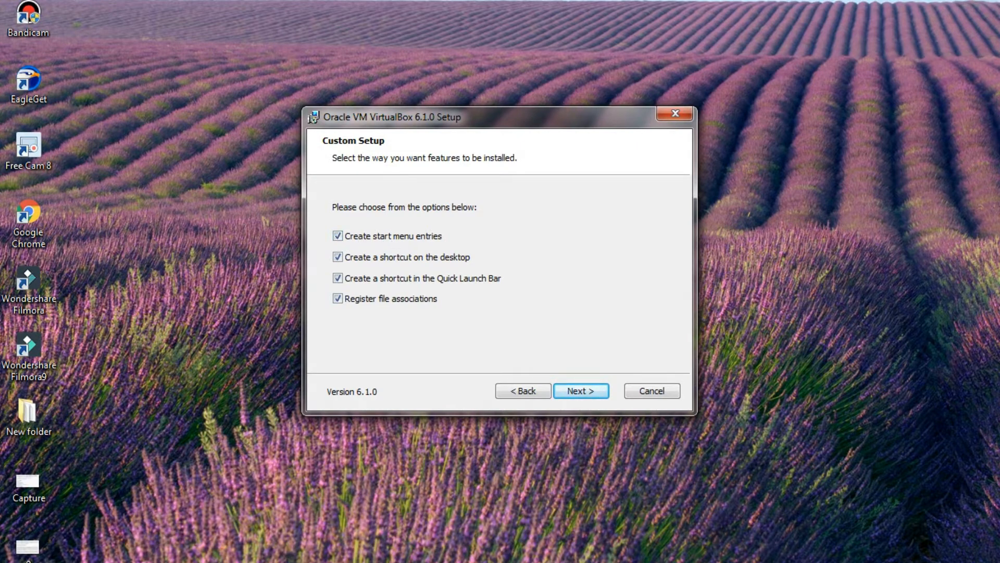
key(super)
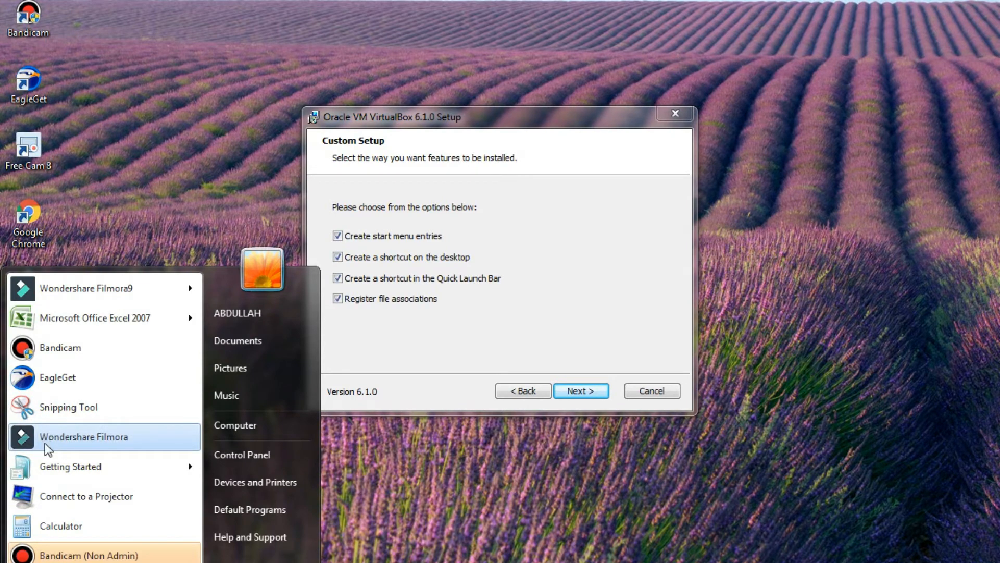
click(408, 337)
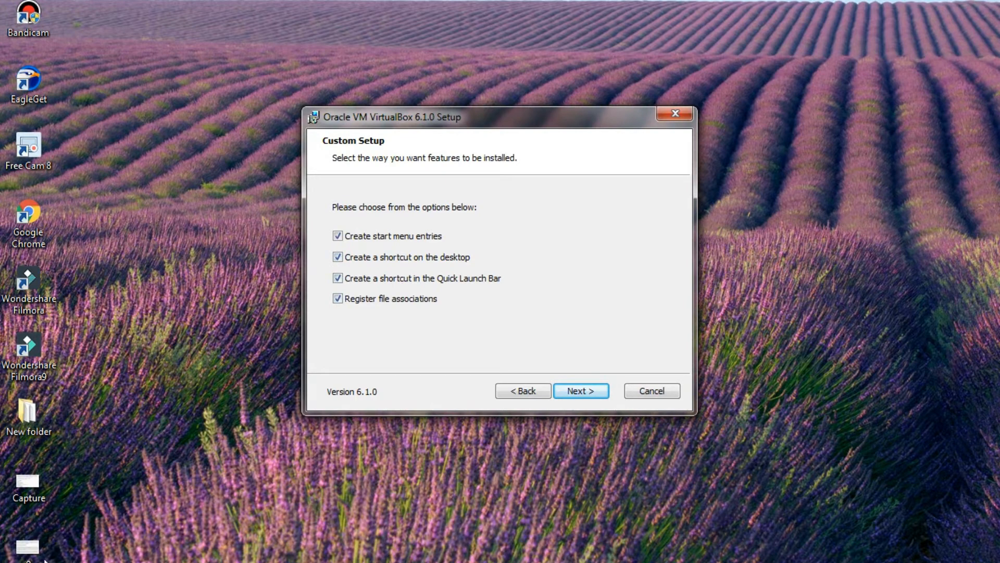
key(super)
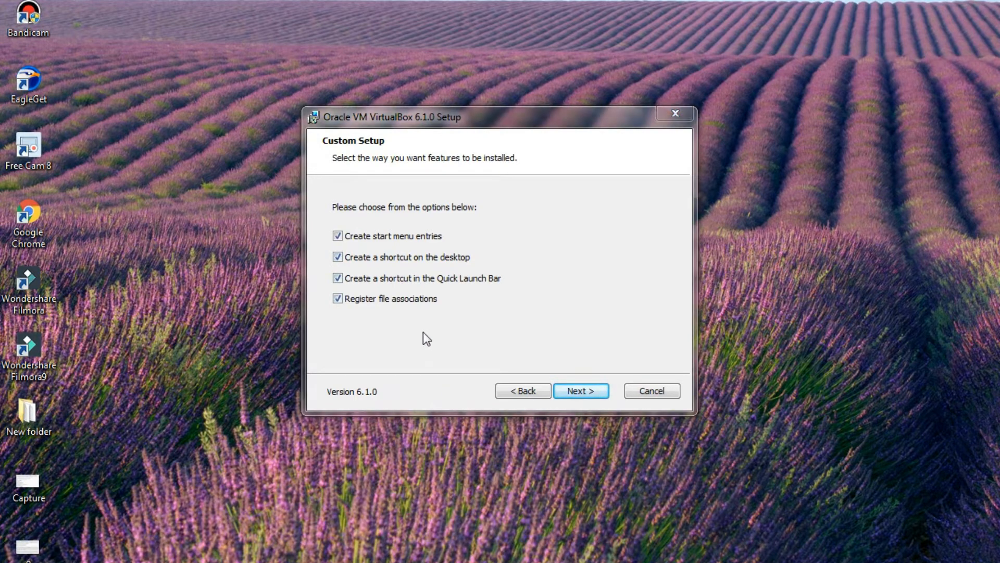
Proceed past the shortcut and file association options, accept the network interface reset and start the VirtualBox installation.
click(338, 258)
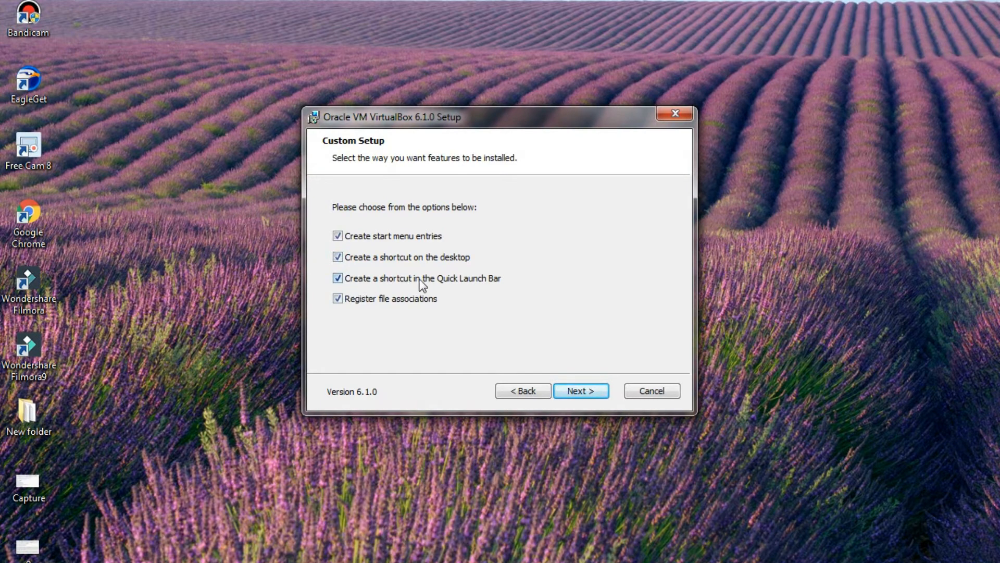
click(339, 279)
click(590, 390)
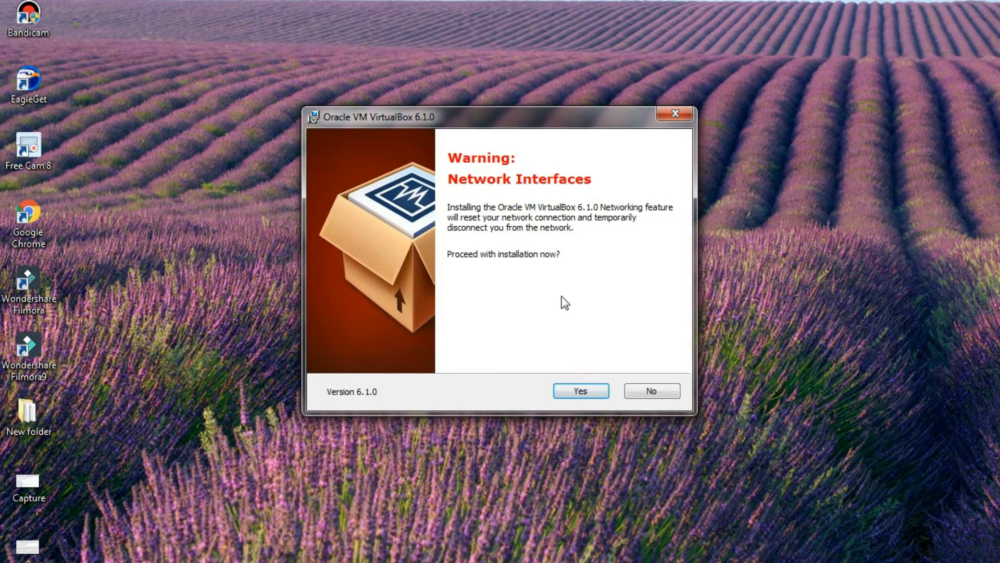
click(581, 395)
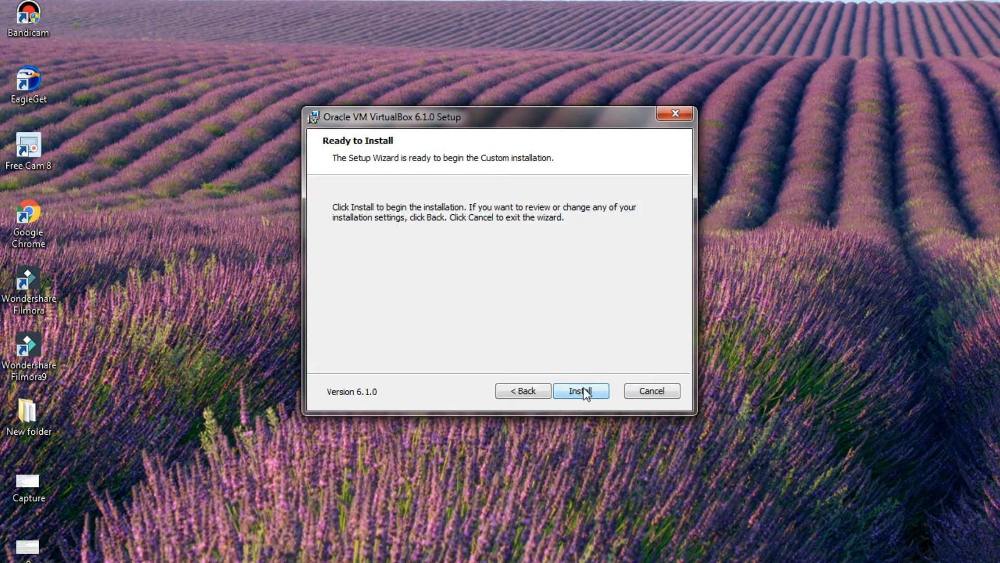
click(580, 390)
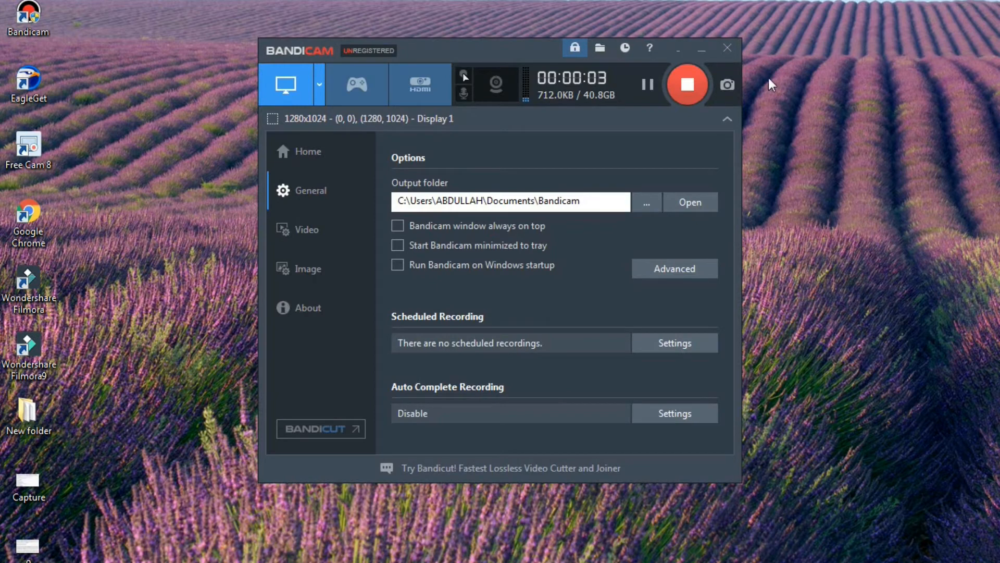
click(699, 50)
right_click(634, 1)
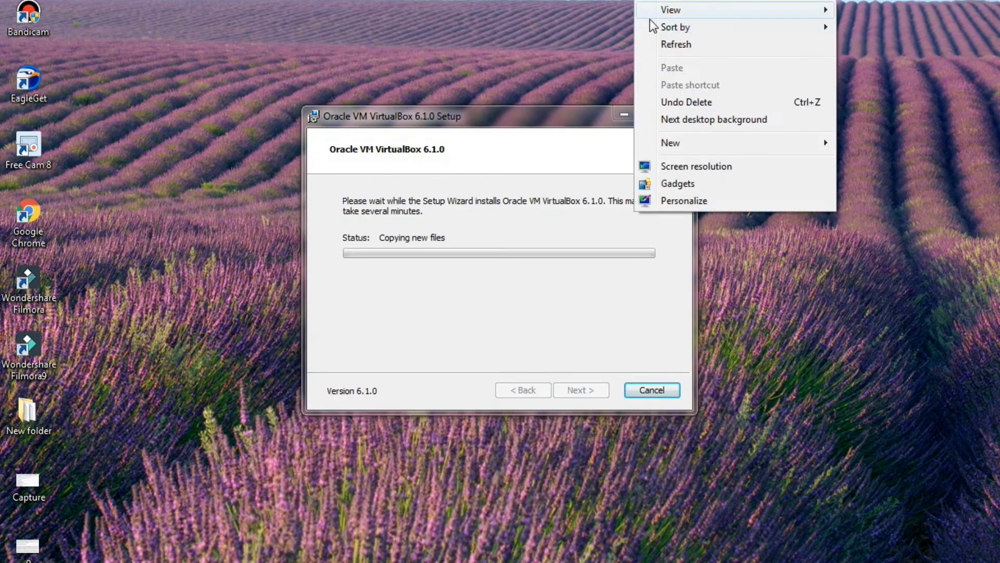
click(674, 44)
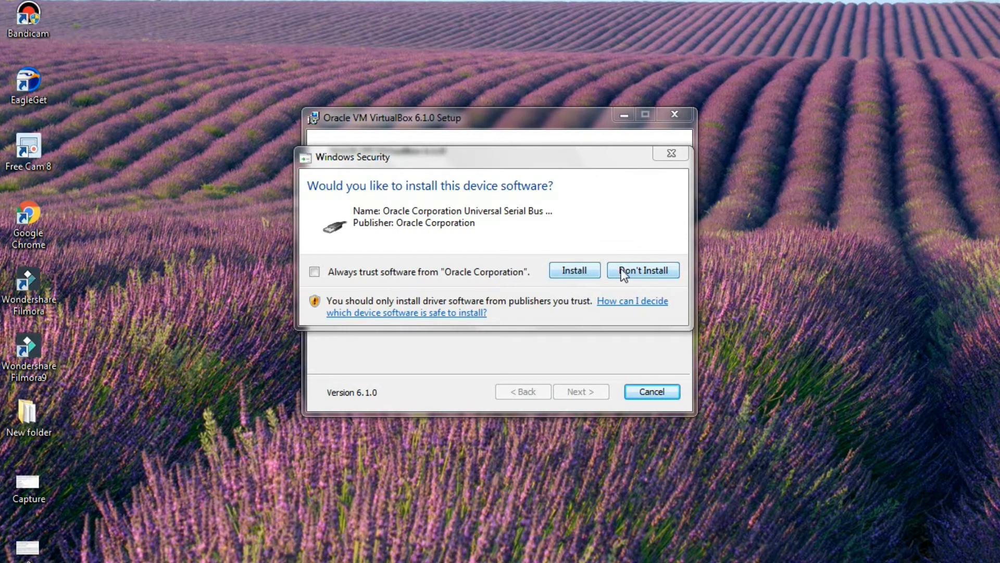
Allow installation of the Oracle Corporation Universal Serial Bus device software.
click(574, 270)
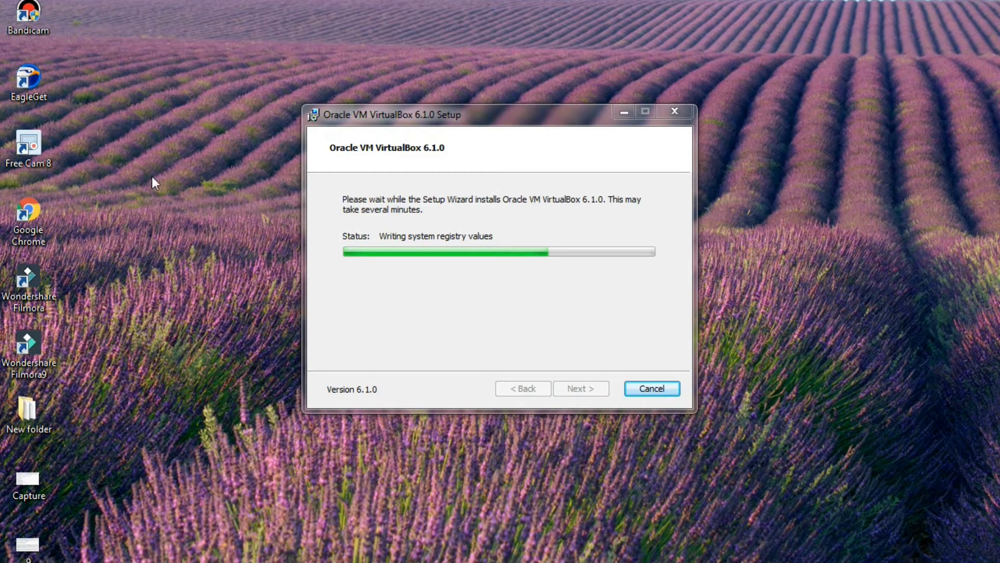
right_click(167, 64)
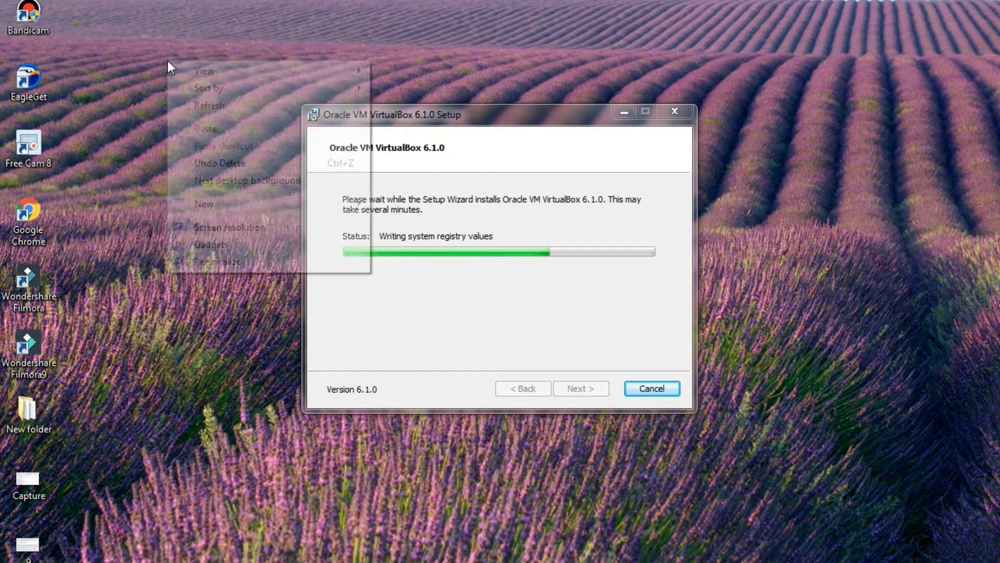
click(206, 117)
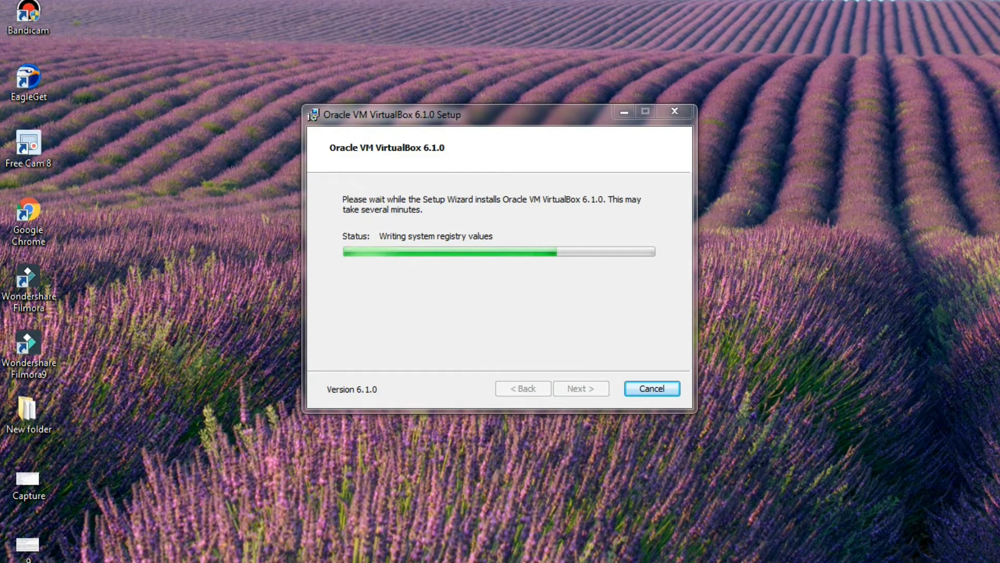
click(346, 554)
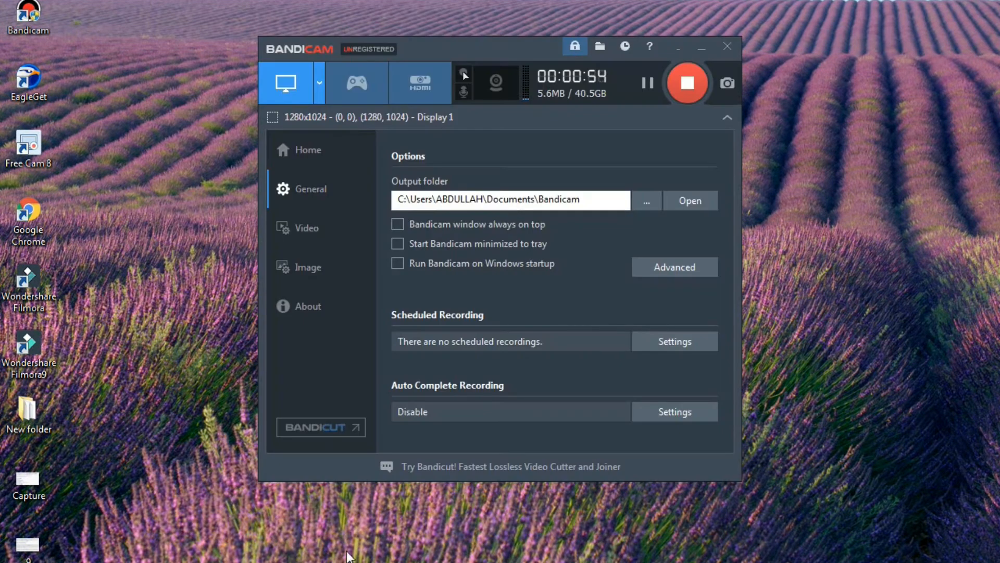
click(694, 50)
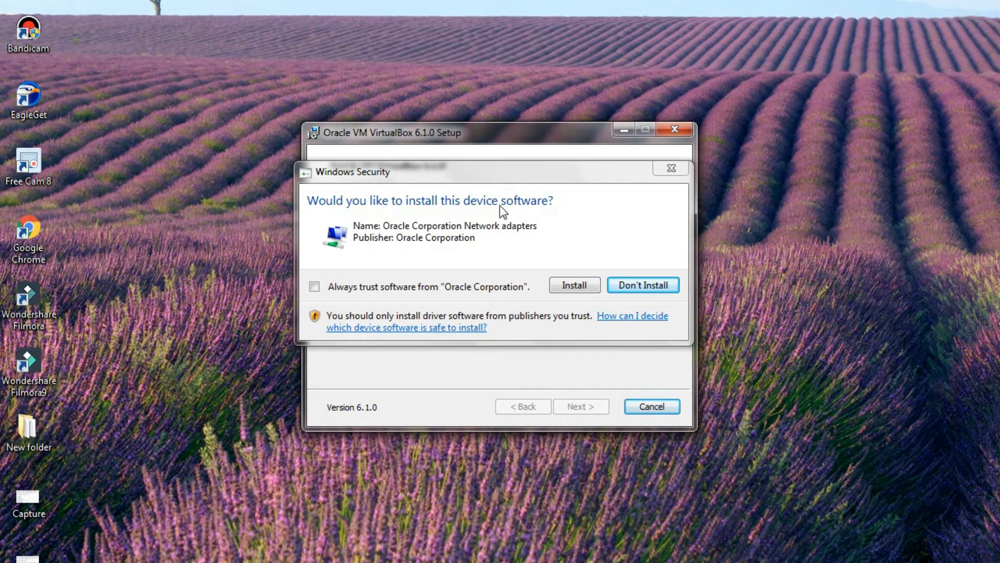
Allow installation of the Oracle Corporation Network adapters and Network Service device software.
click(565, 286)
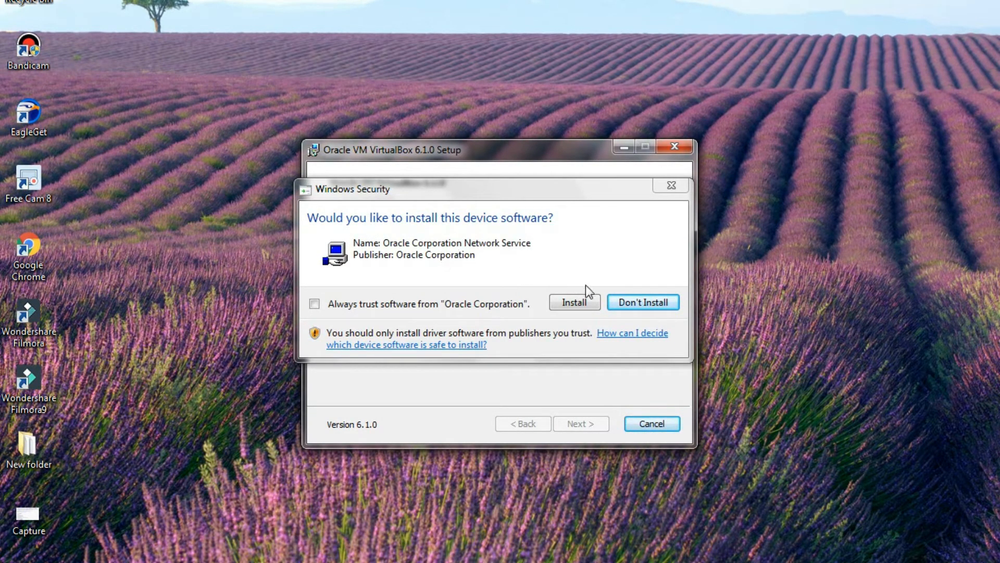
click(579, 298)
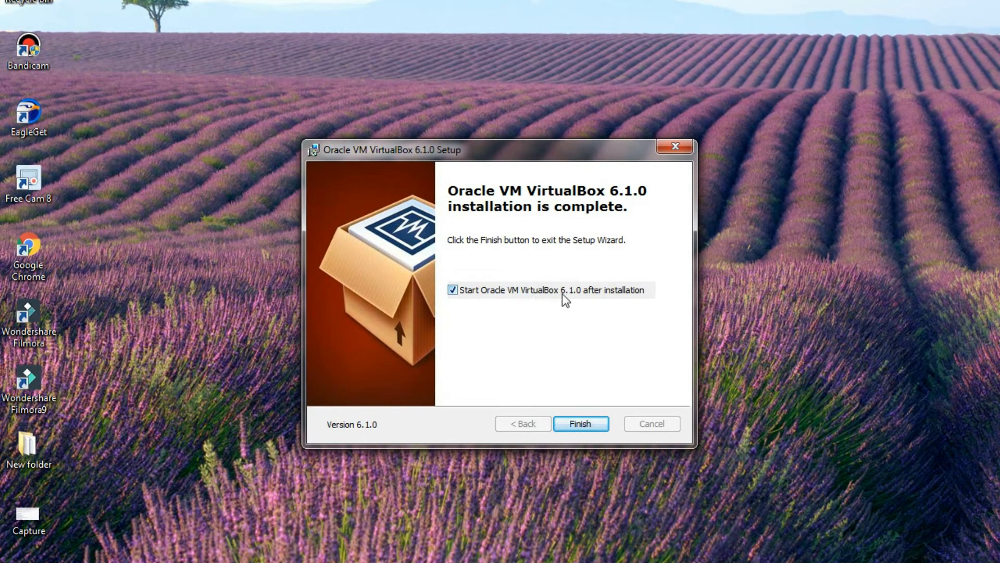
Finish the setup wizard with the option to start Oracle VM VirtualBox 6.1.0 after installation enabled.
click(471, 292)
click(473, 288)
click(581, 422)
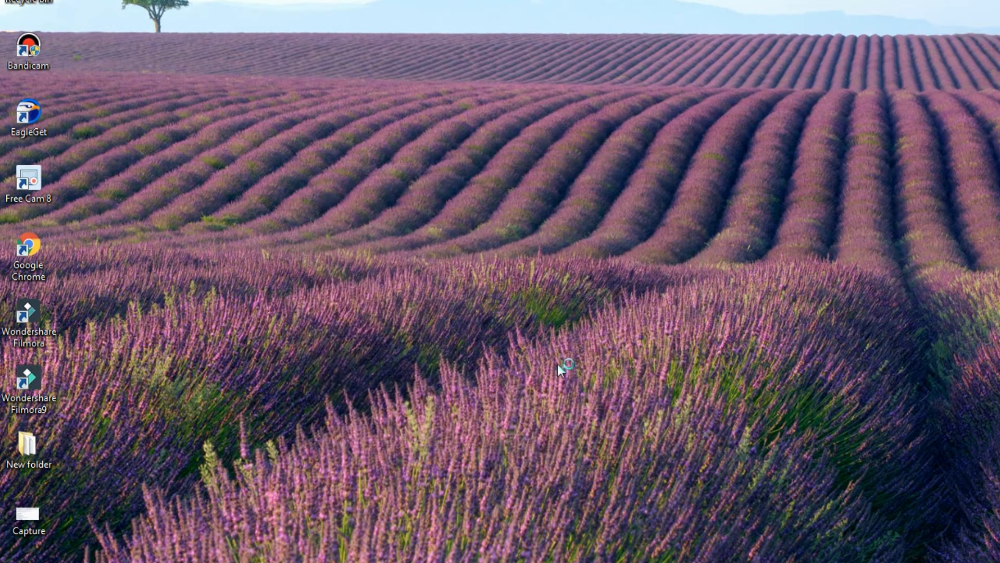
right_click(385, 105)
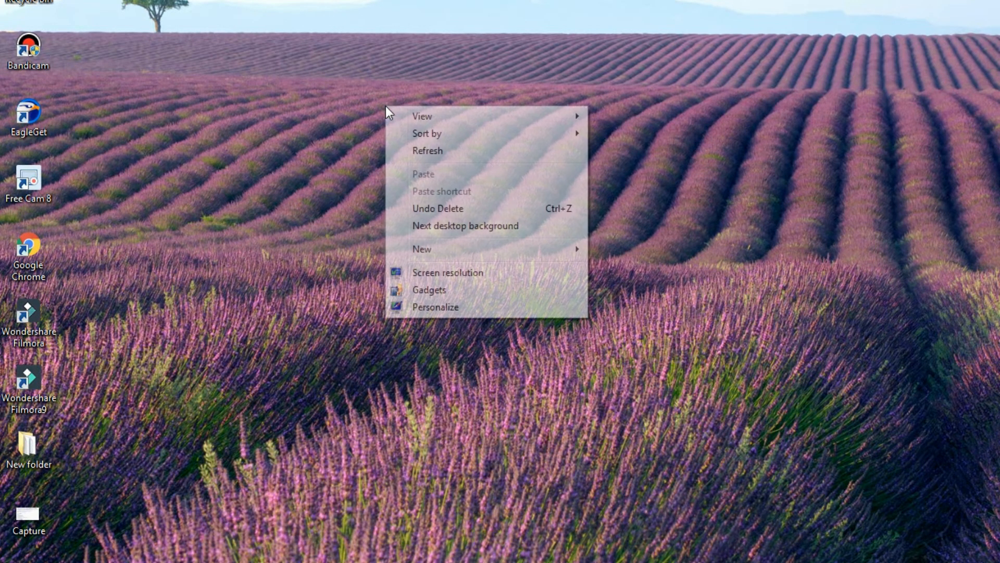
click(480, 157)
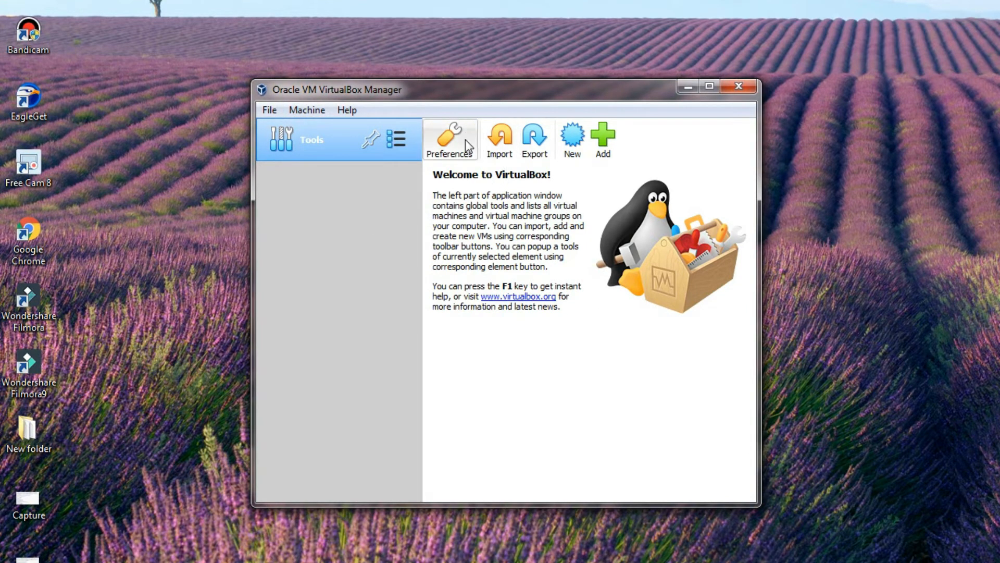
Look over the VirtualBox Manager's file and machine commands and preview the Create Virtual Machine wizard without creating a machine.
click(276, 111)
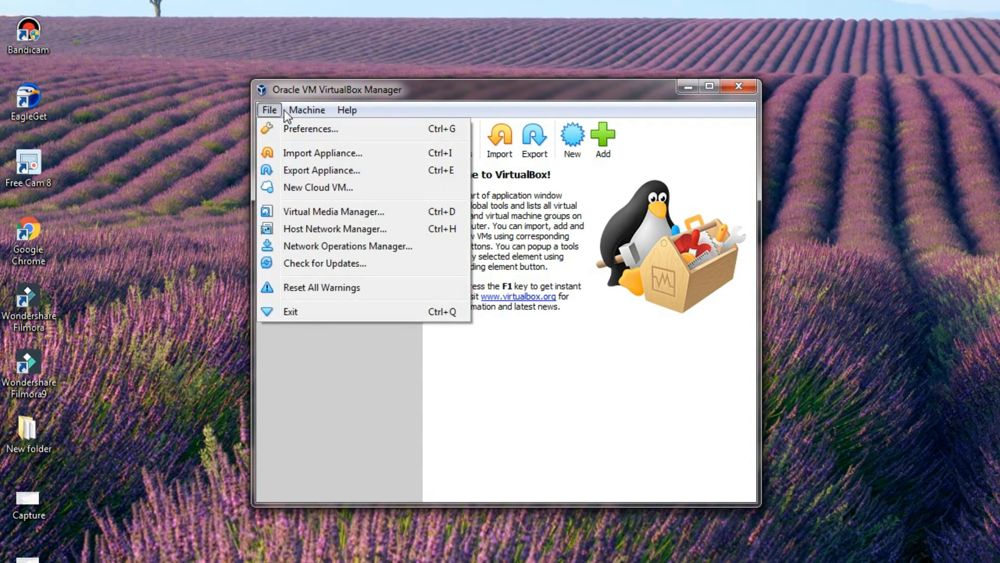
mouse_move(347, 110)
mouse_move(306, 112)
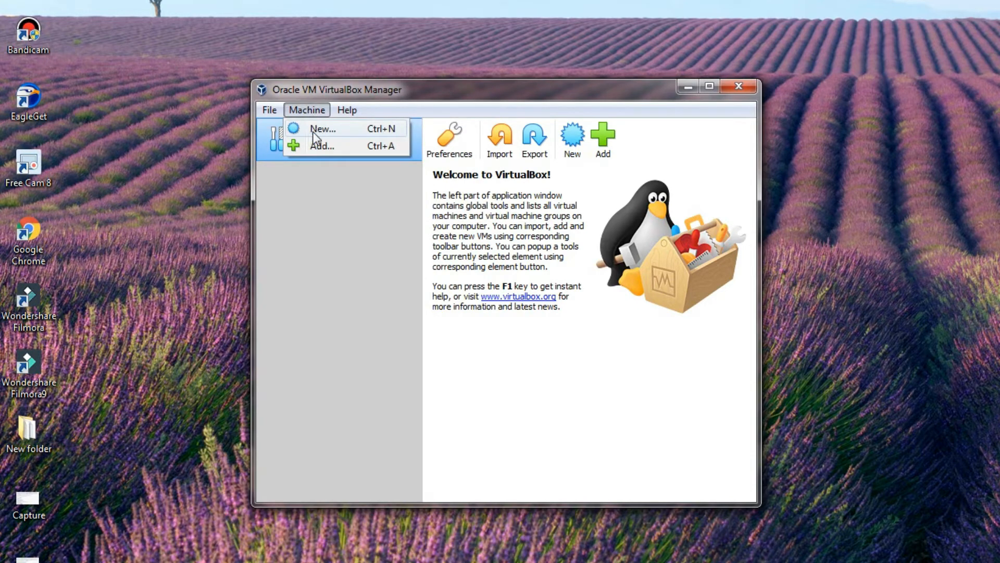
click(344, 130)
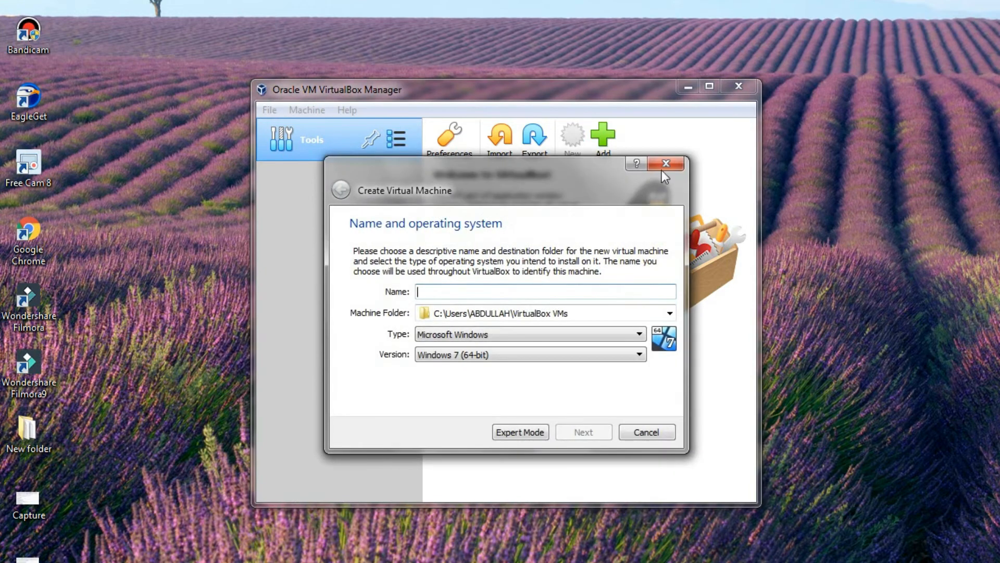
click(665, 163)
click(690, 86)
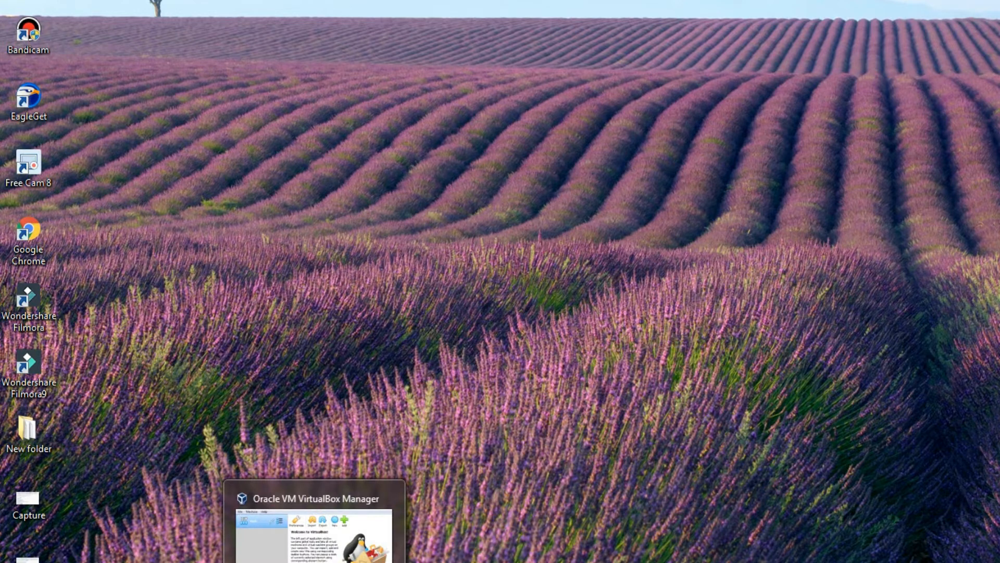
click(314, 562)
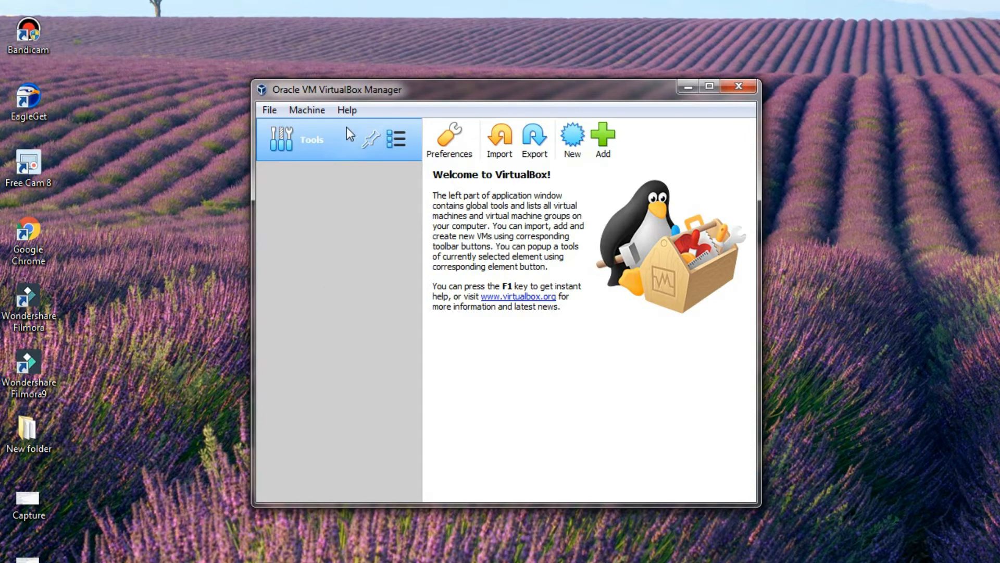
Start creating a new virtual machine named TTIT with Microsoft Windows as its operating system type.
click(307, 110)
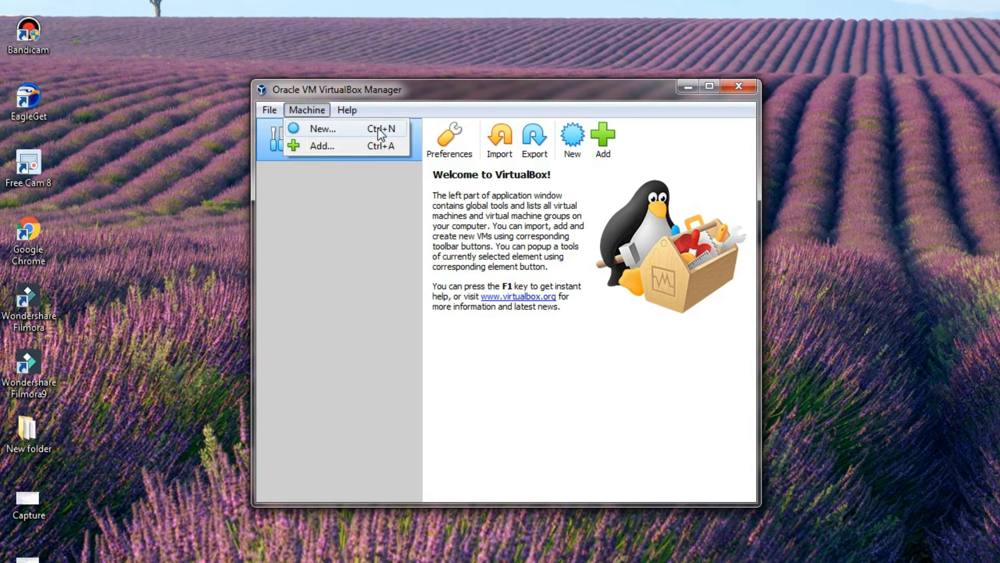
click(324, 131)
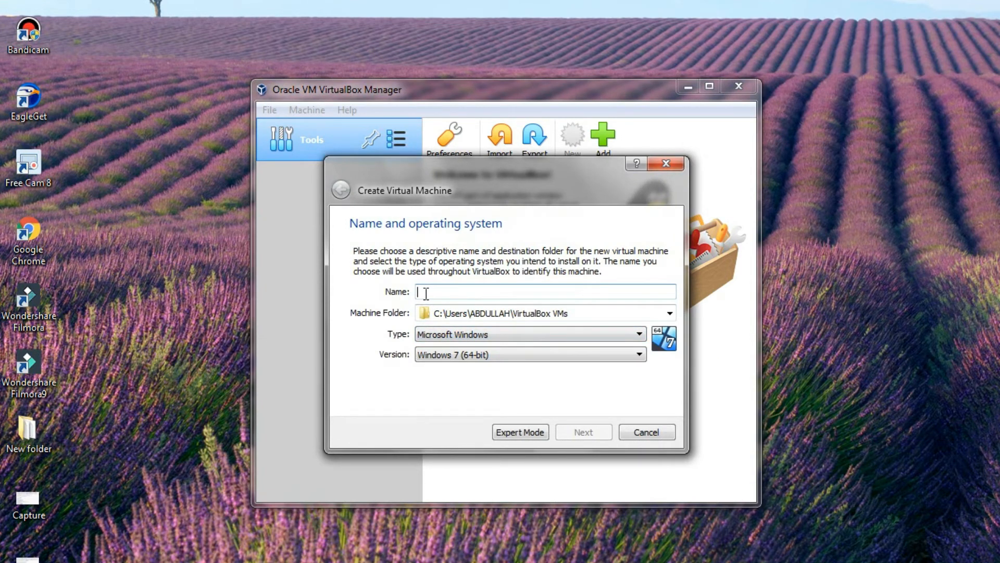
text(TTIT)
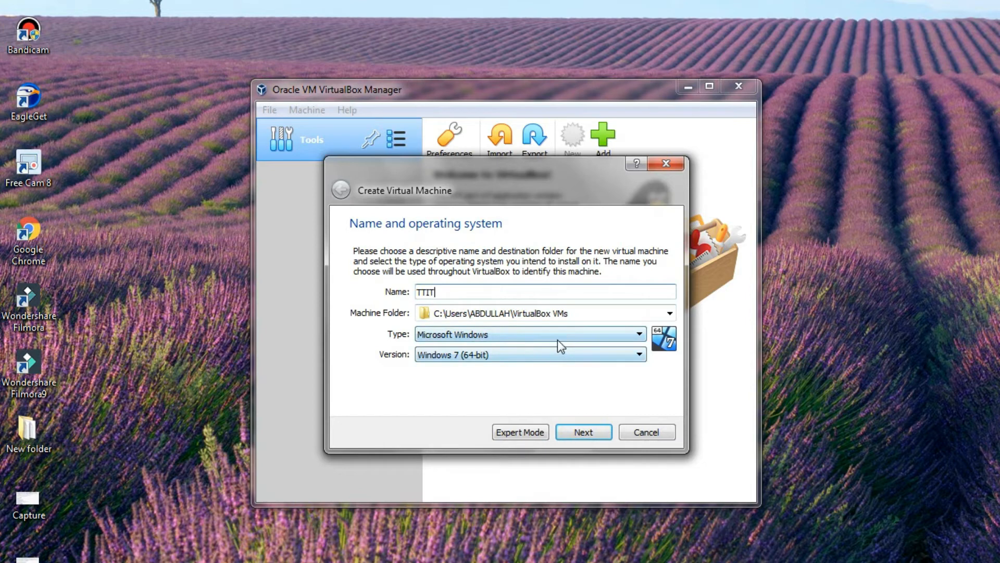
click(513, 336)
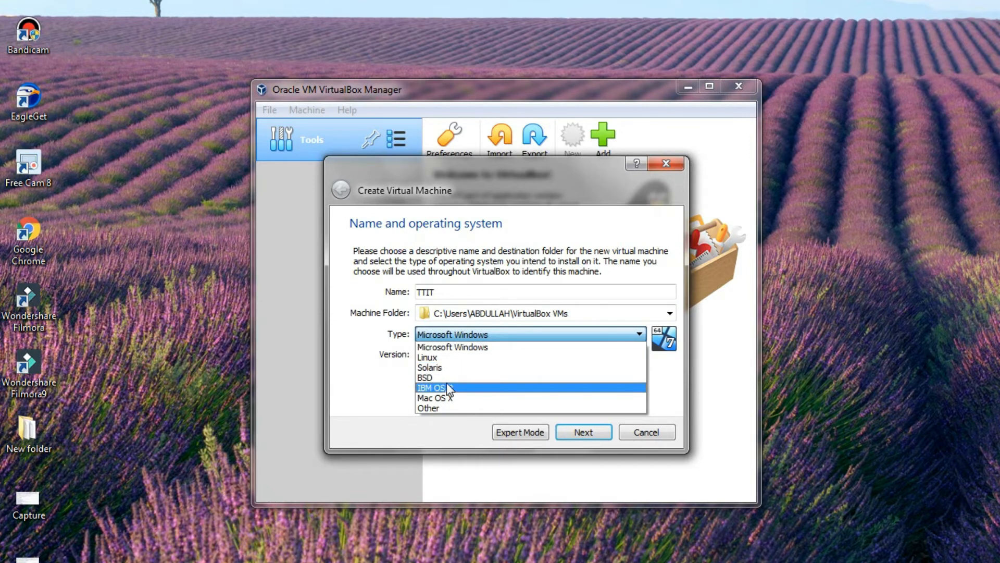
click(454, 347)
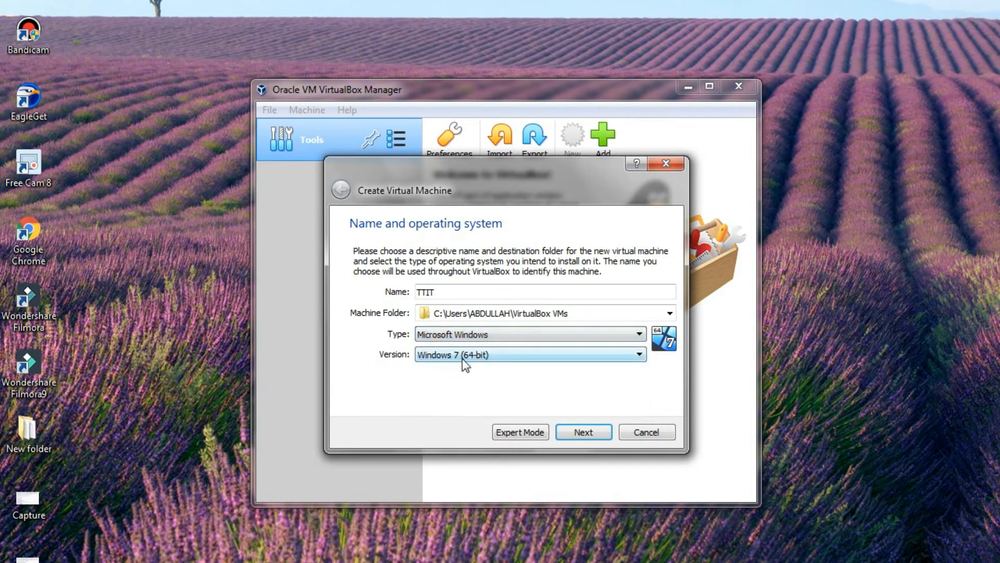
Set the new machine's operating system version to Windows 8 (64-bit).
click(462, 358)
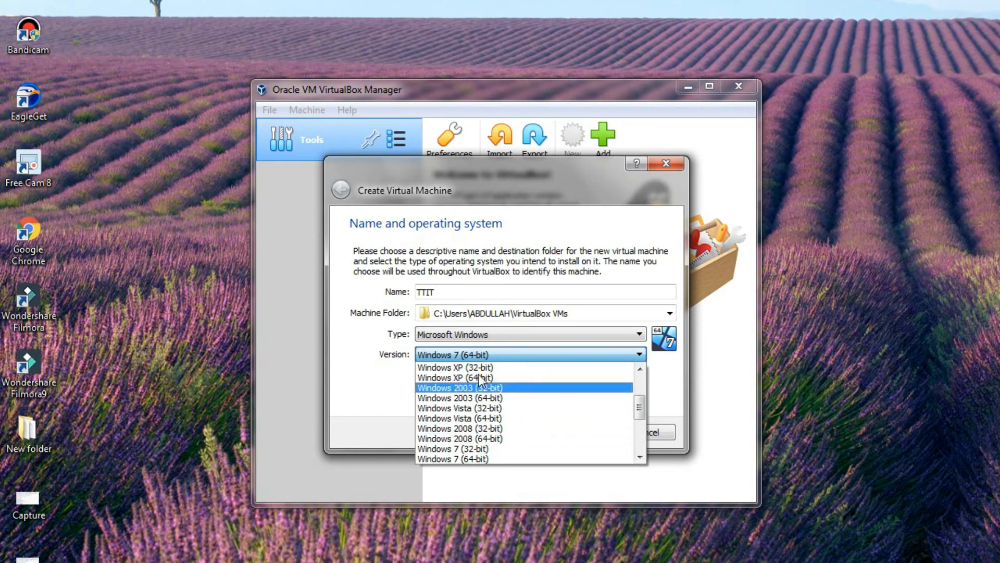
scroll(521, 396, down, 1)
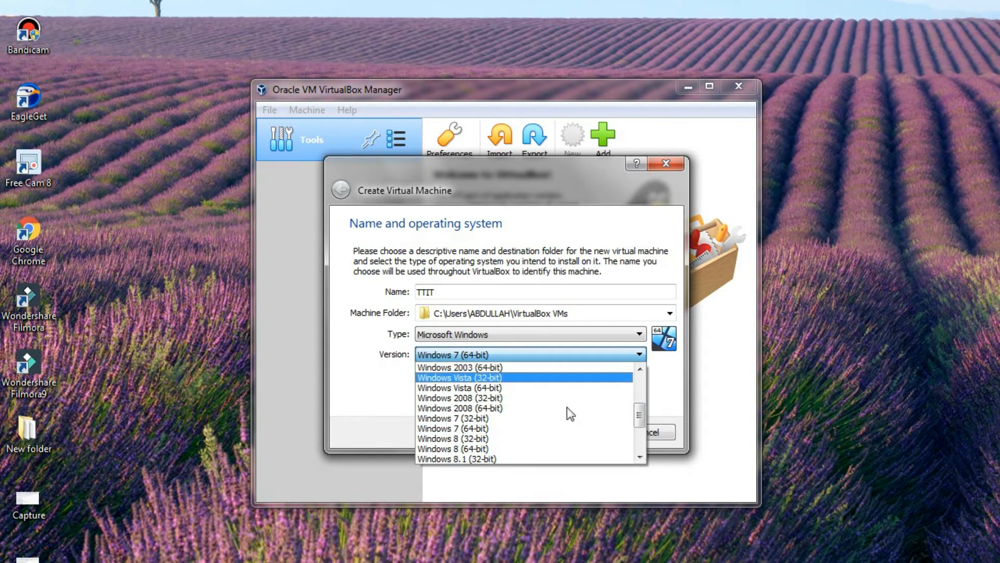
scroll(477, 437, down, 1)
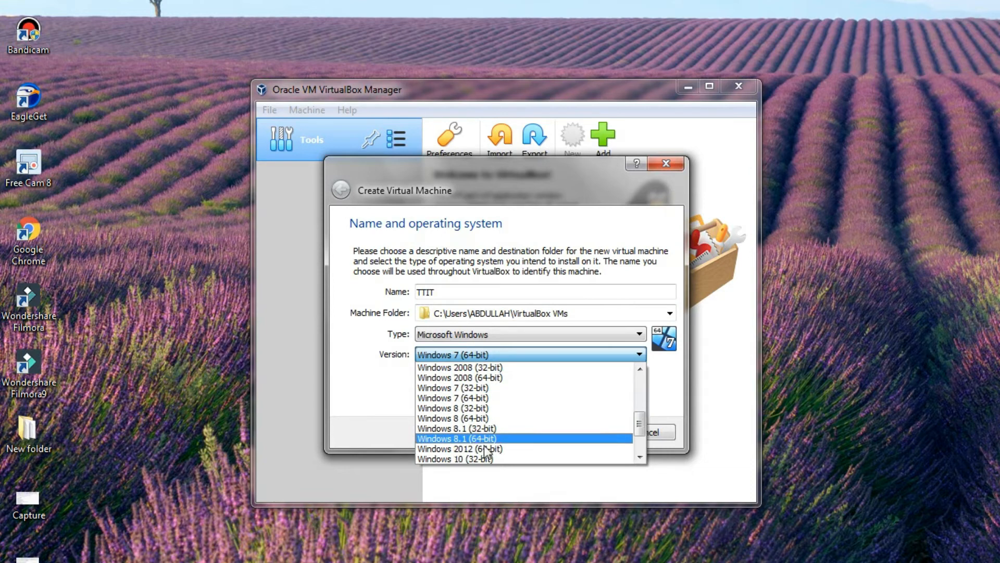
scroll(498, 449, down, 1)
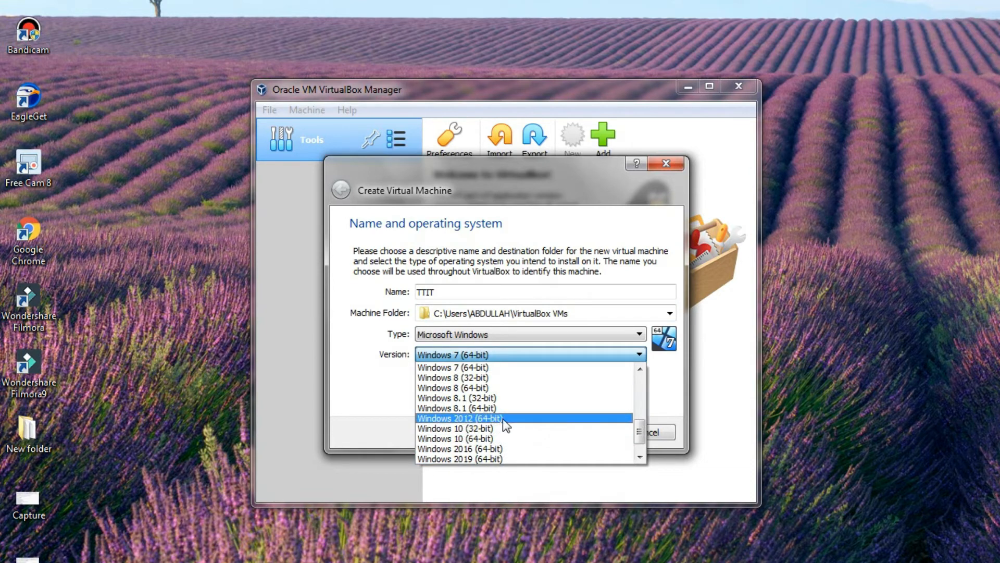
scroll(502, 417, down, 1)
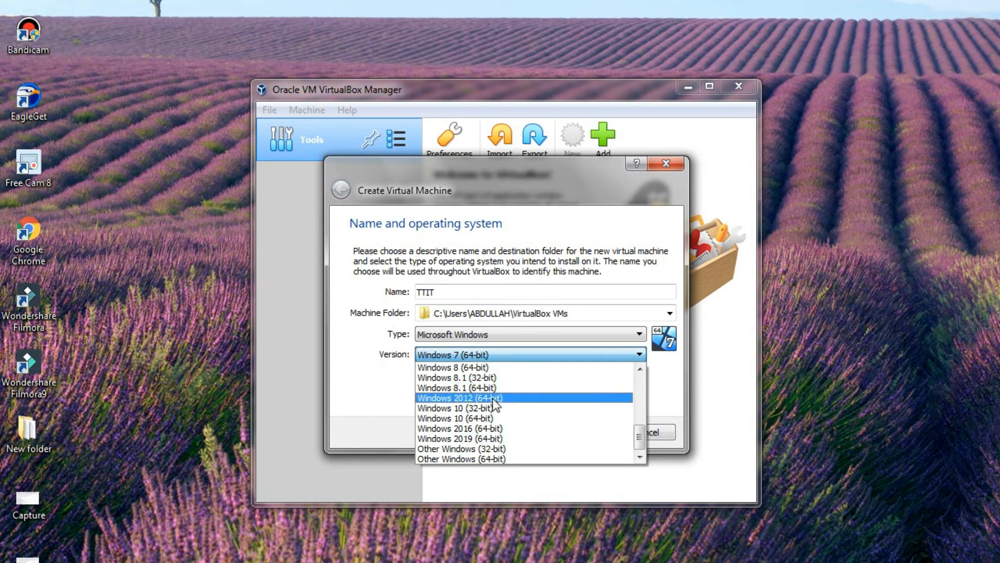
scroll(549, 401, up, 3)
scroll(502, 405, down, 2)
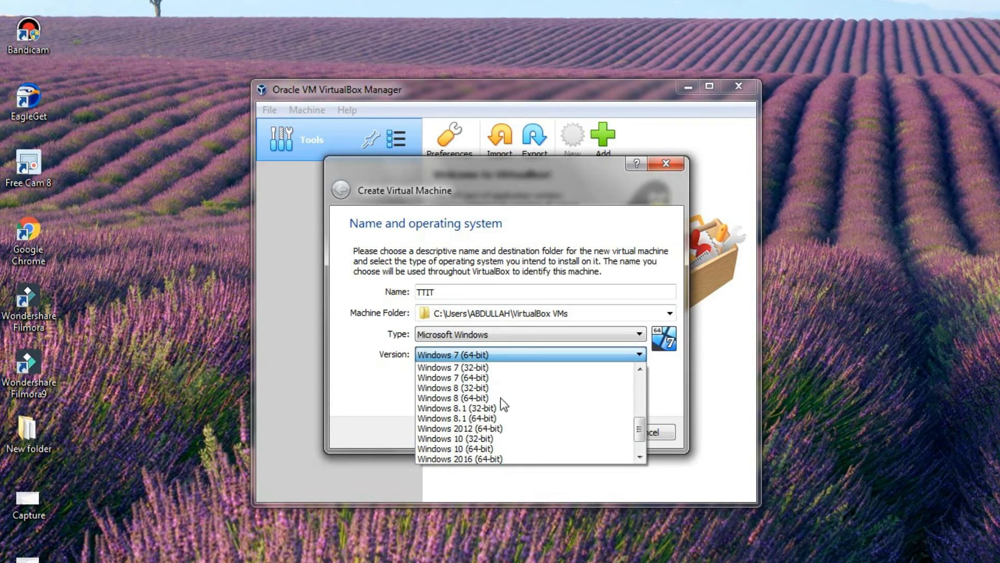
click(451, 390)
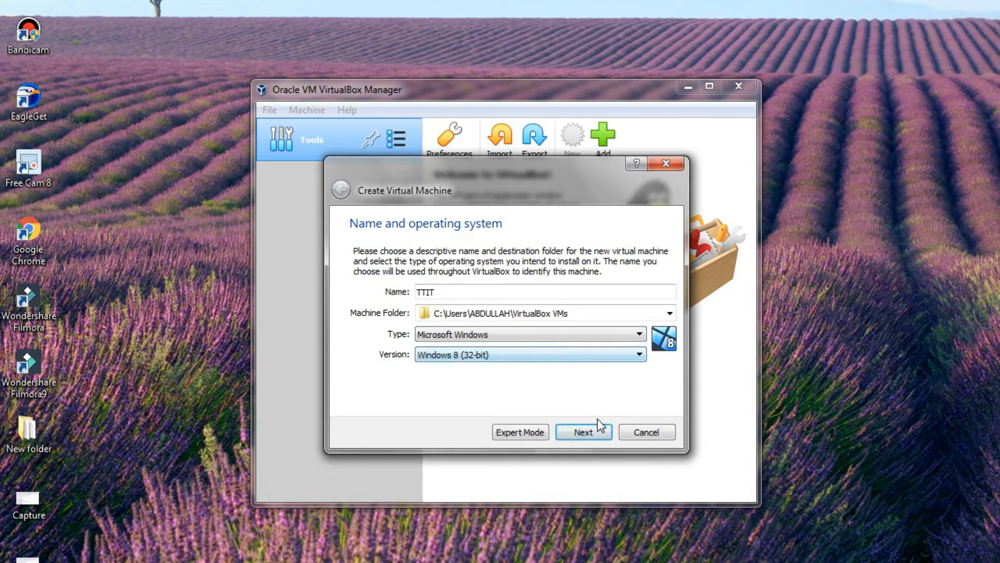
click(545, 357)
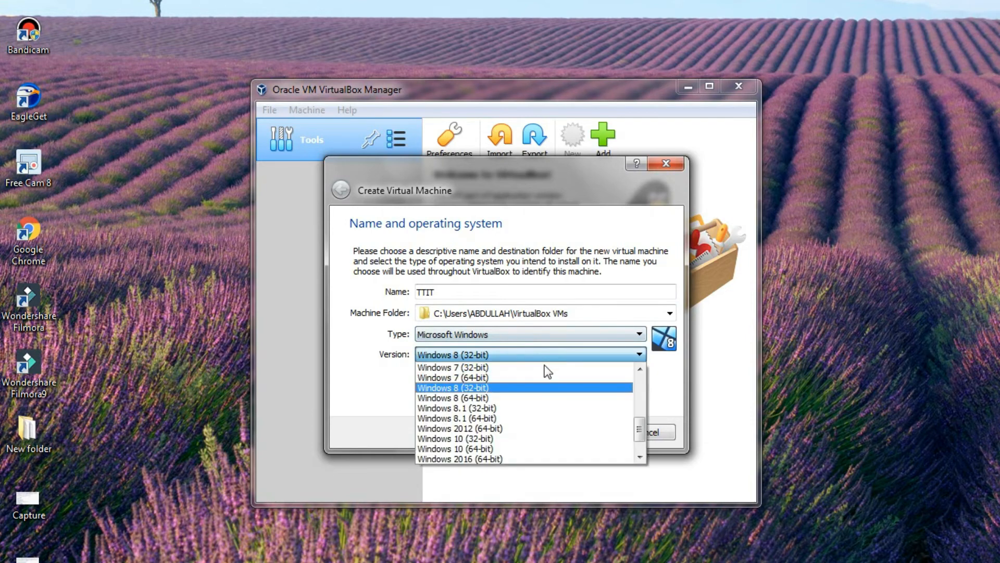
click(535, 397)
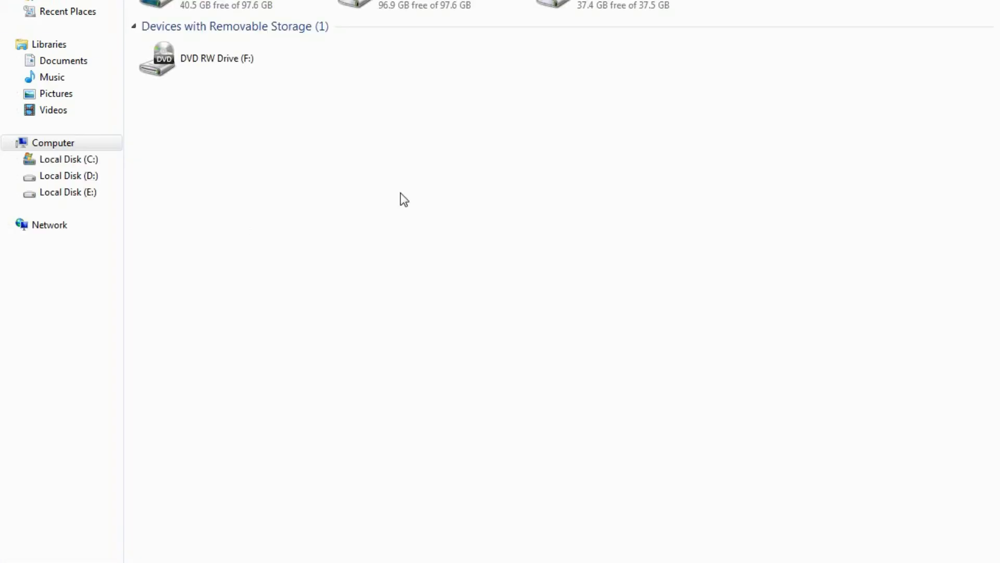
Open the host computer's system properties from the Computer window.
right_click(414, 168)
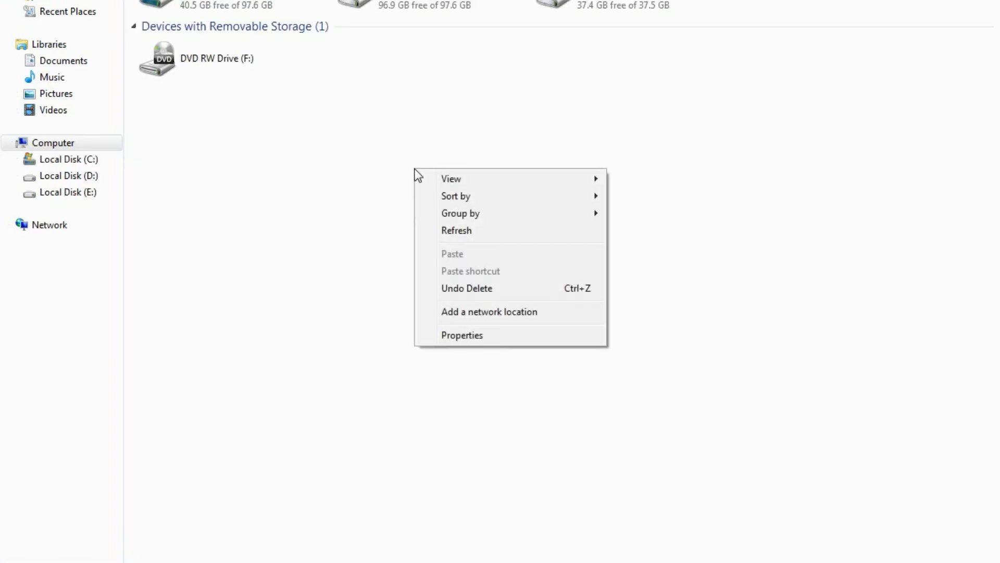
click(468, 339)
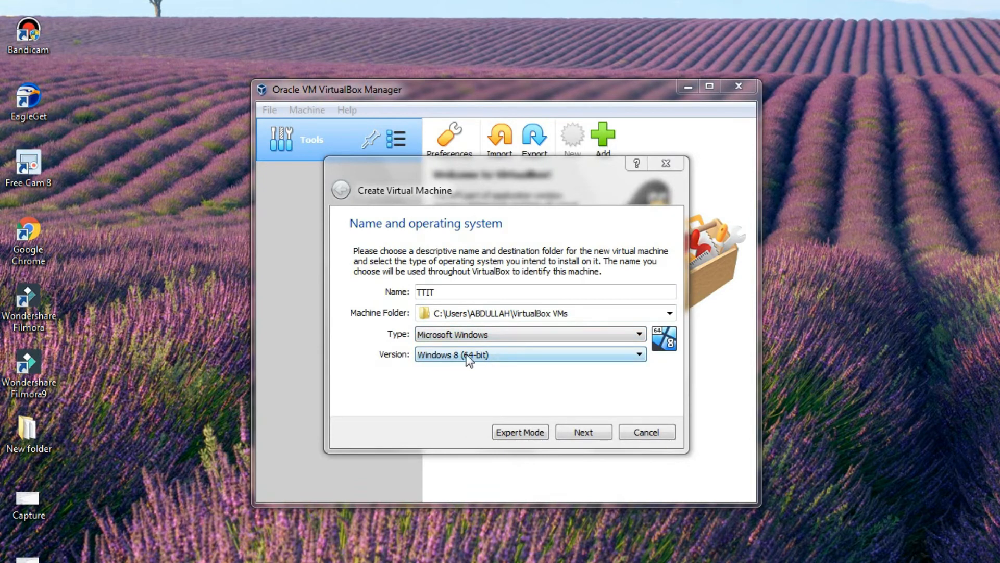
Accept the name and operating system settings and allocate 2048 MB of memory to the virtual machine.
click(582, 434)
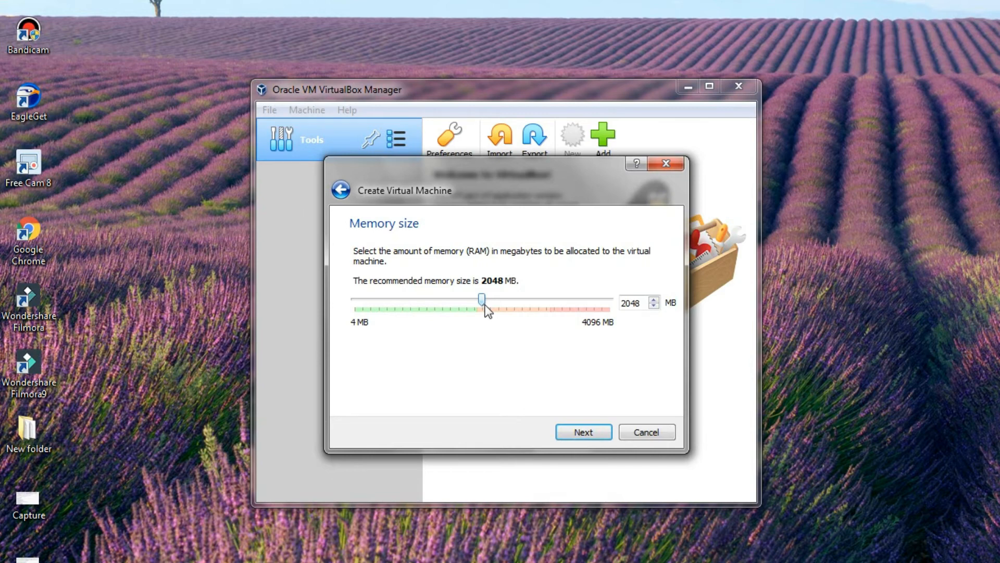
mouse_move(481, 300)
mouse_down()
mouse_move(433, 304)
mouse_move(479, 309)
mouse_up()
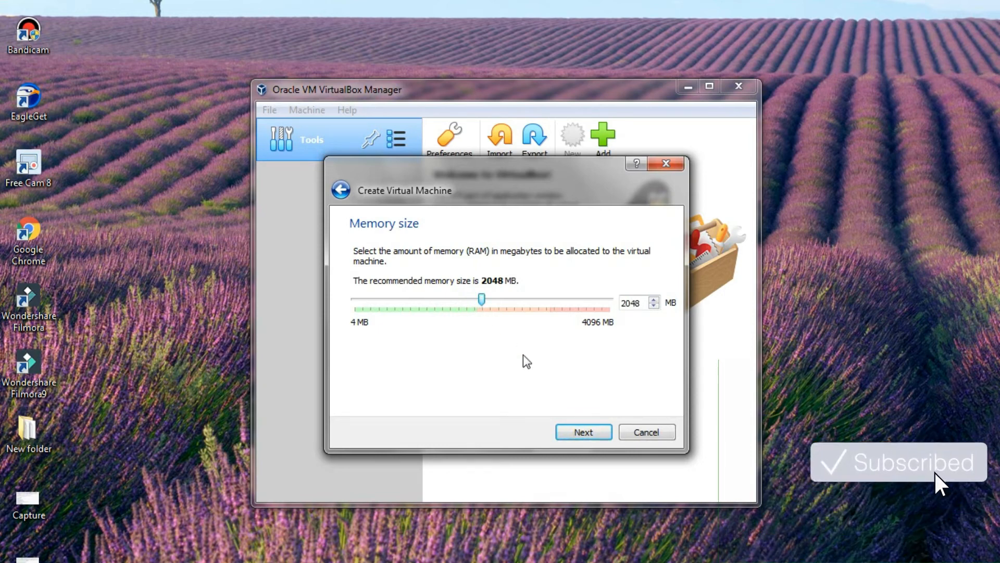
click(585, 432)
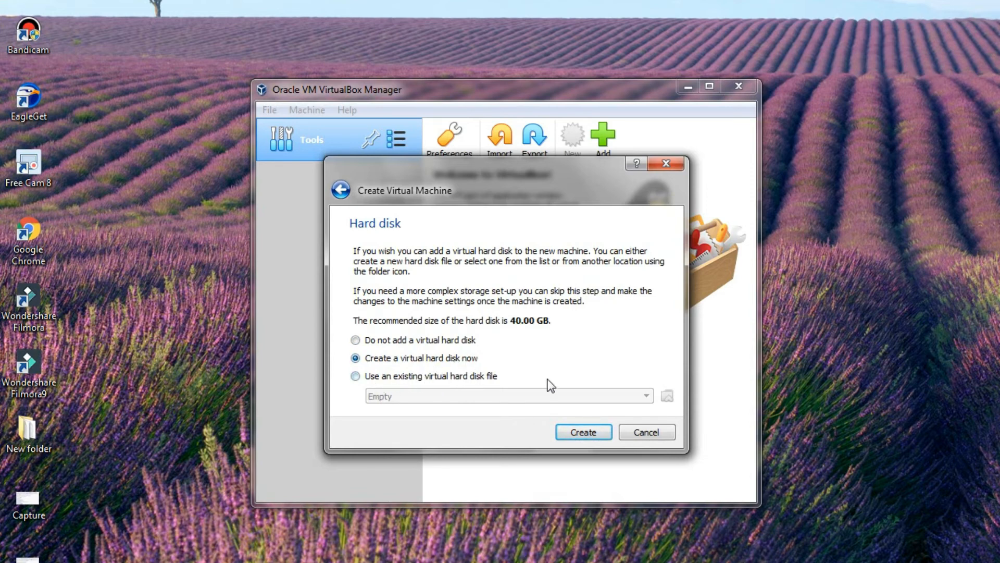
Choose to create a virtual hard disk now, with the VDI file type and dynamically allocated storage.
click(581, 432)
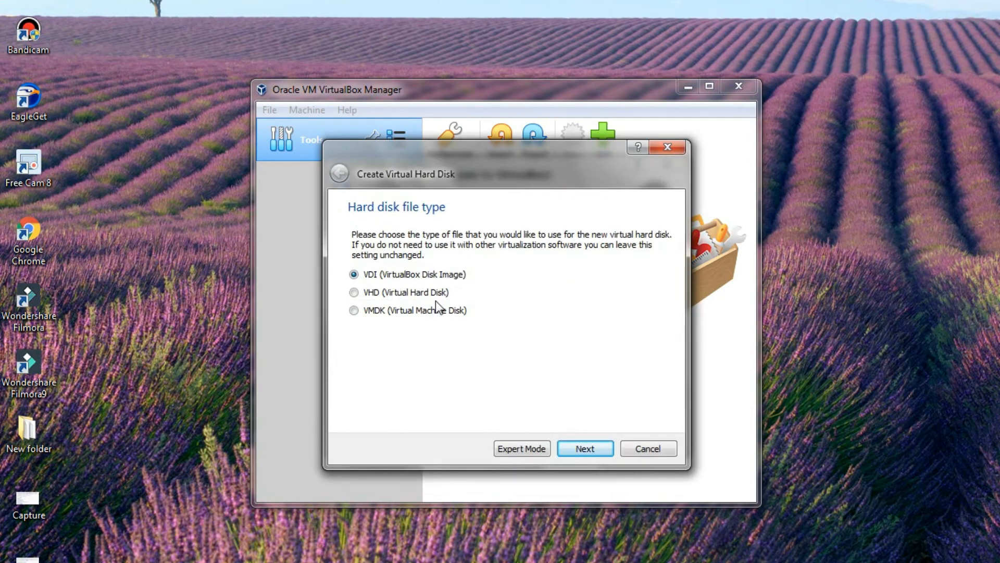
click(585, 448)
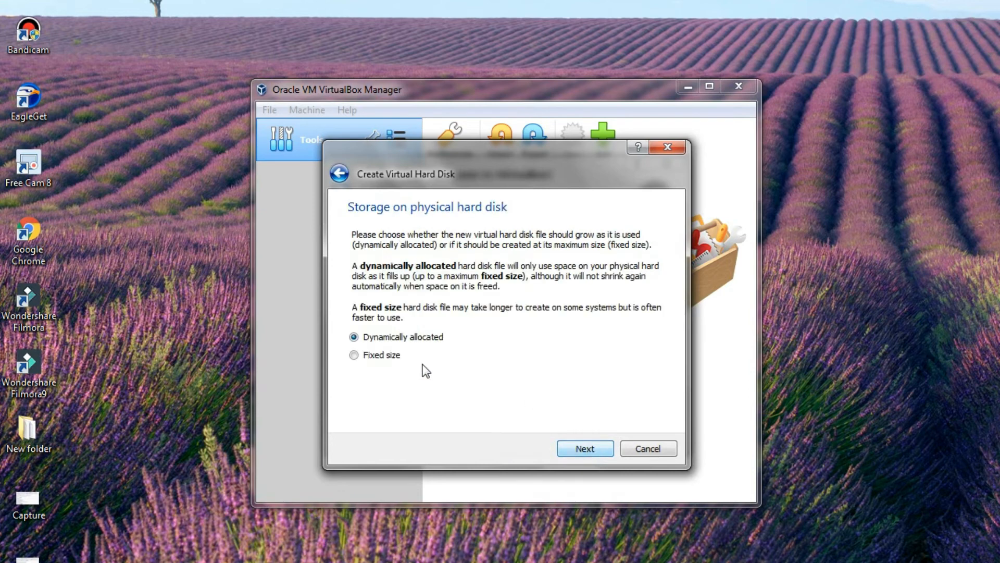
click(596, 449)
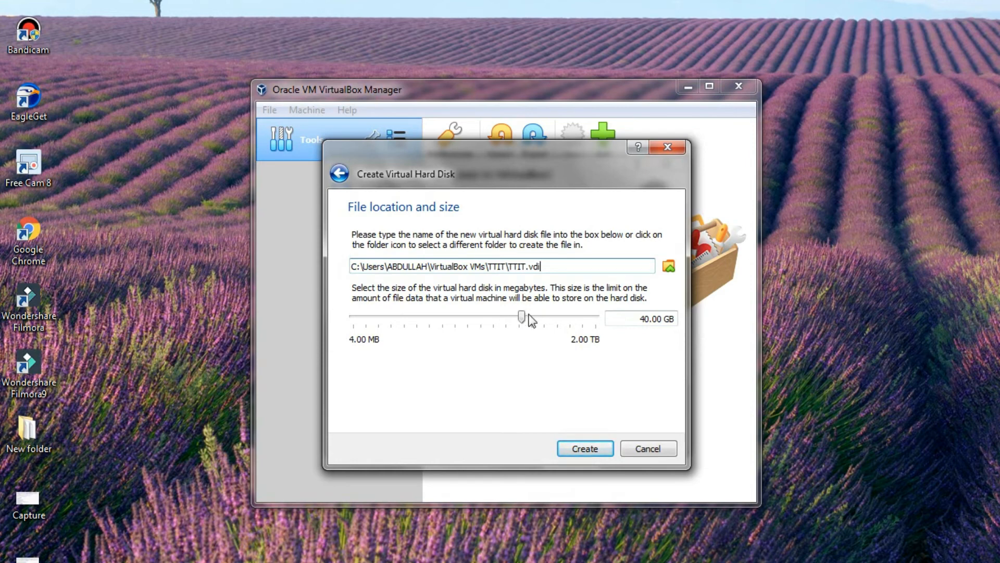
Set the virtual hard disk size to 55.33 GB and create the disk.
mouse_move(523, 323)
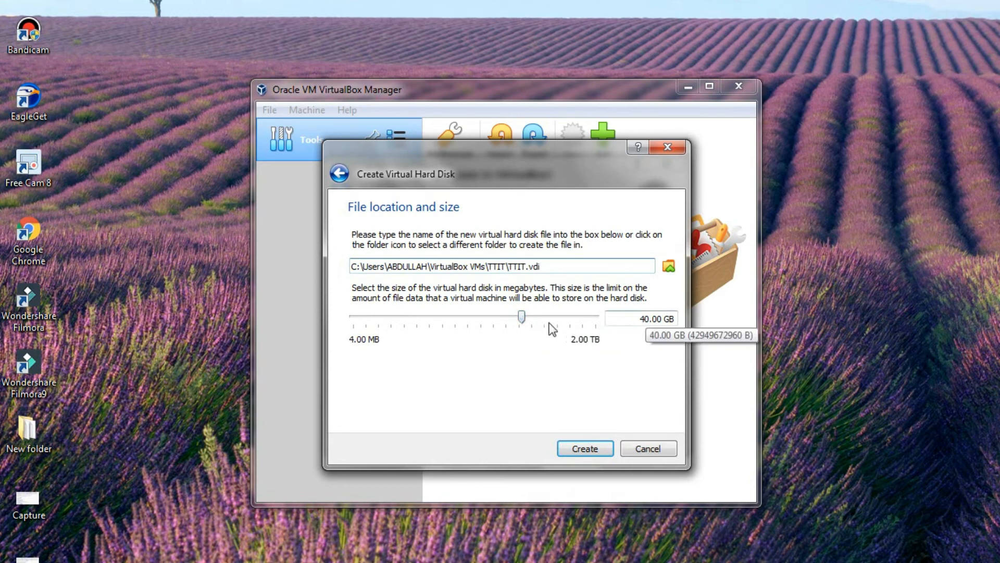
mouse_move(522, 319)
mouse_down()
mouse_move(547, 321)
mouse_move(530, 326)
mouse_up()
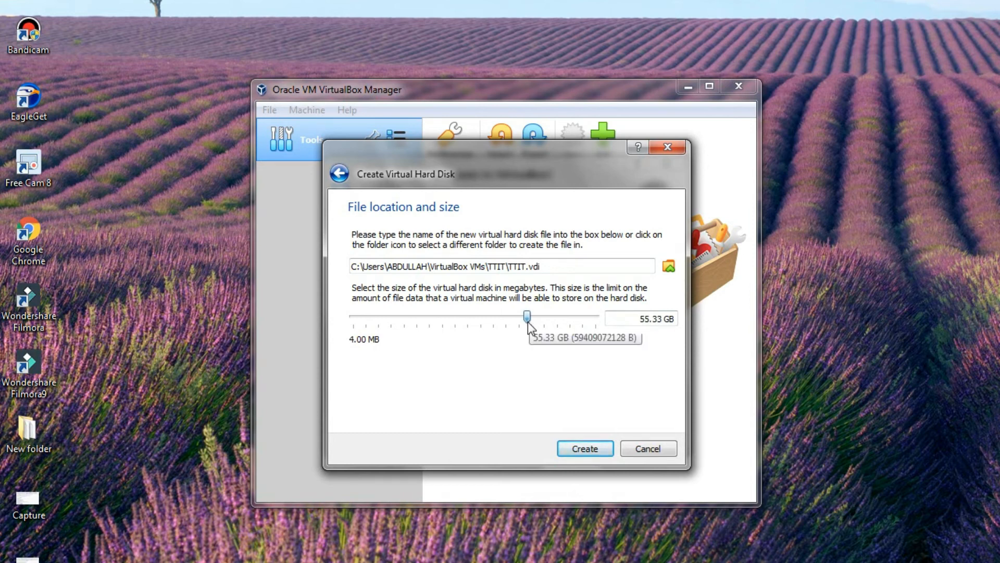
click(572, 449)
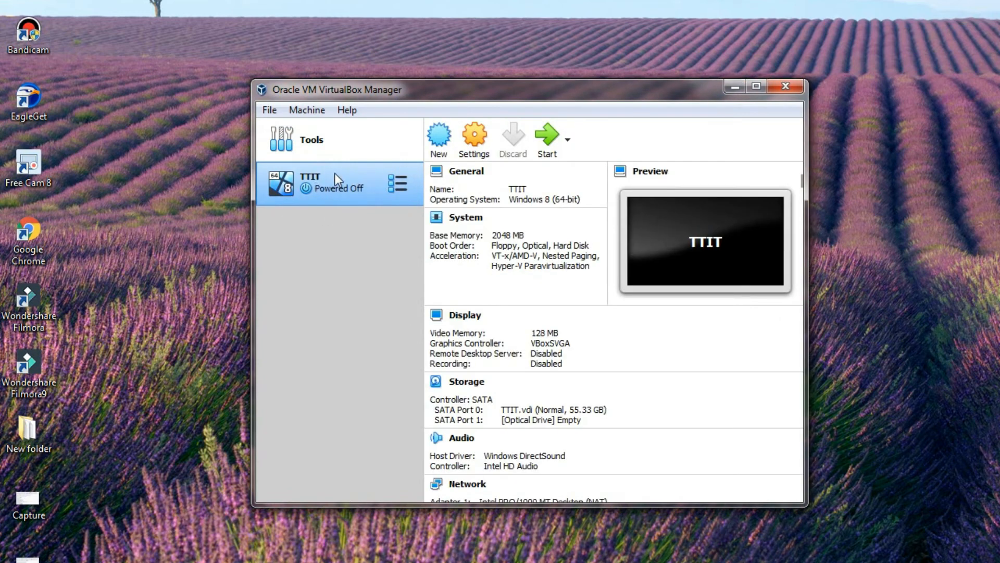
Show the Snapshots view of the TTIT machine.
click(395, 185)
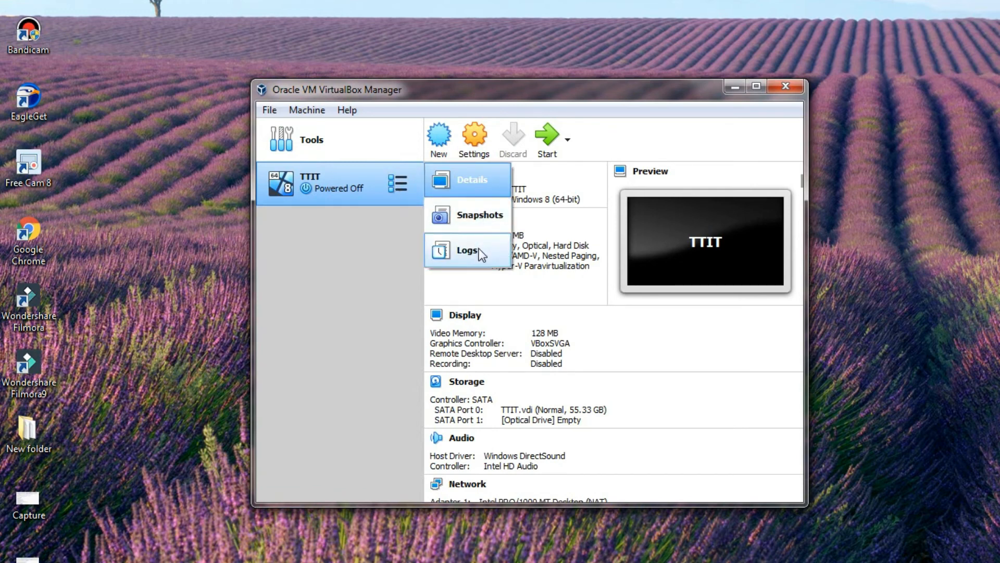
click(352, 190)
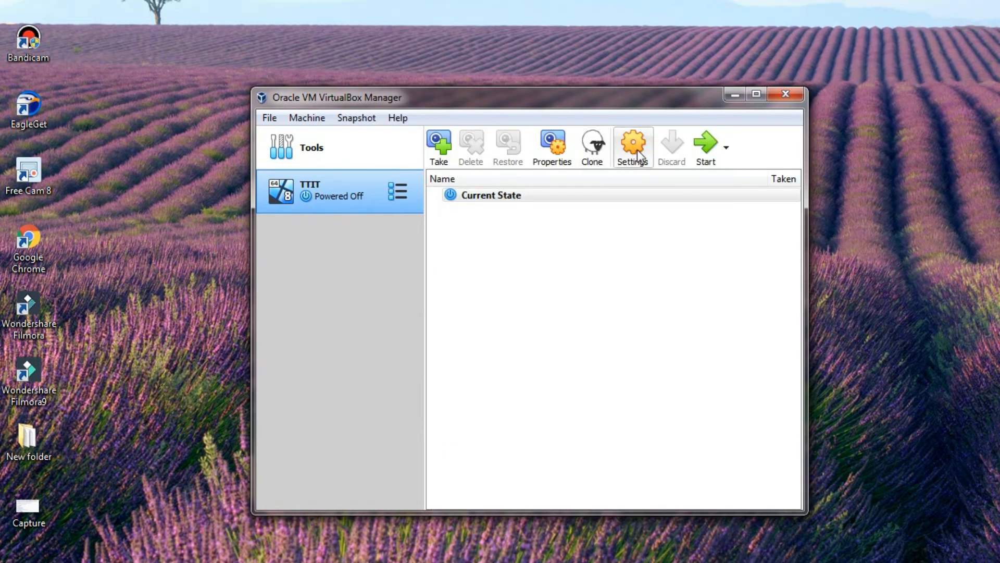
Open the TTIT machine's settings and review its General and System pages, including the name, type and version.
click(632, 142)
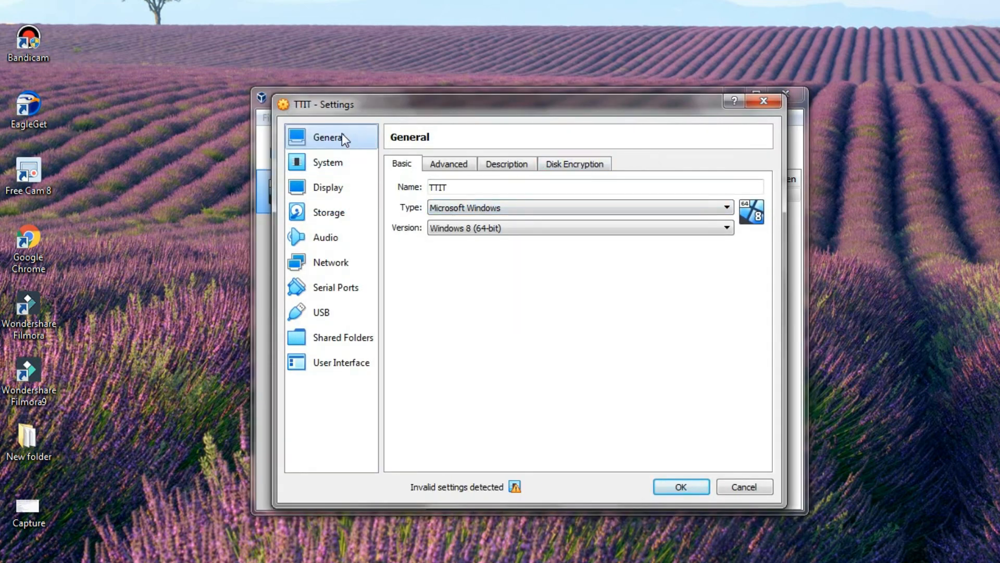
click(334, 166)
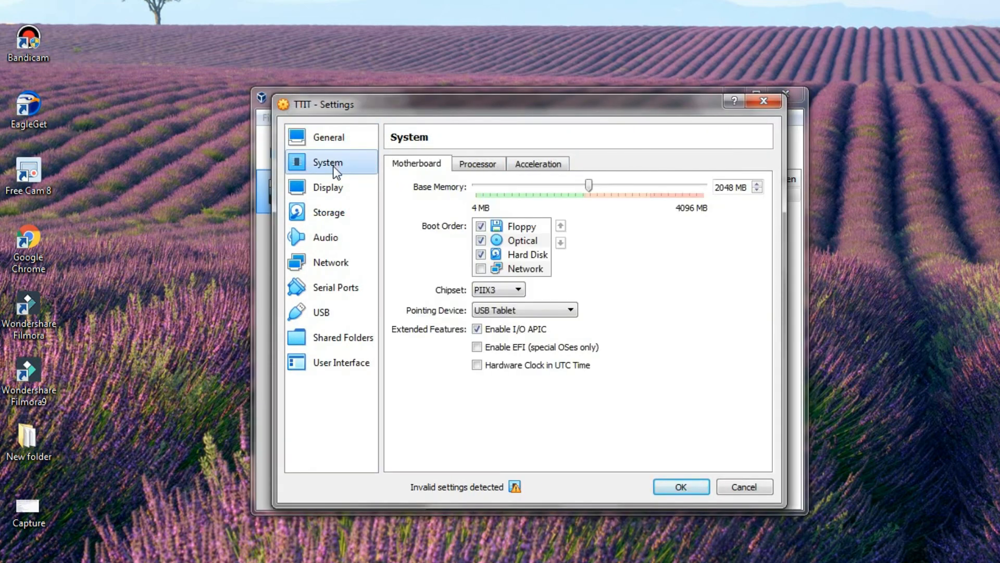
click(353, 140)
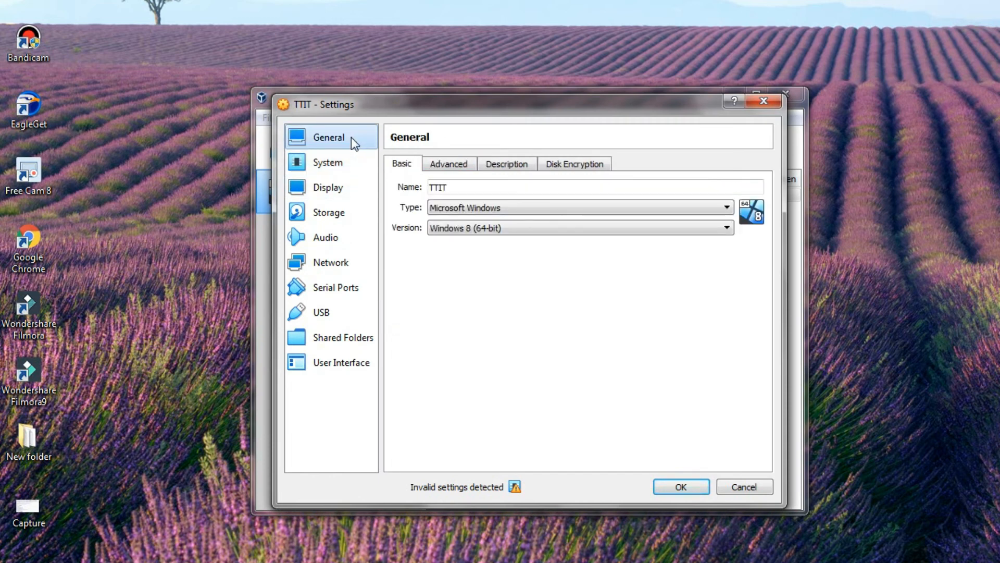
click(435, 182)
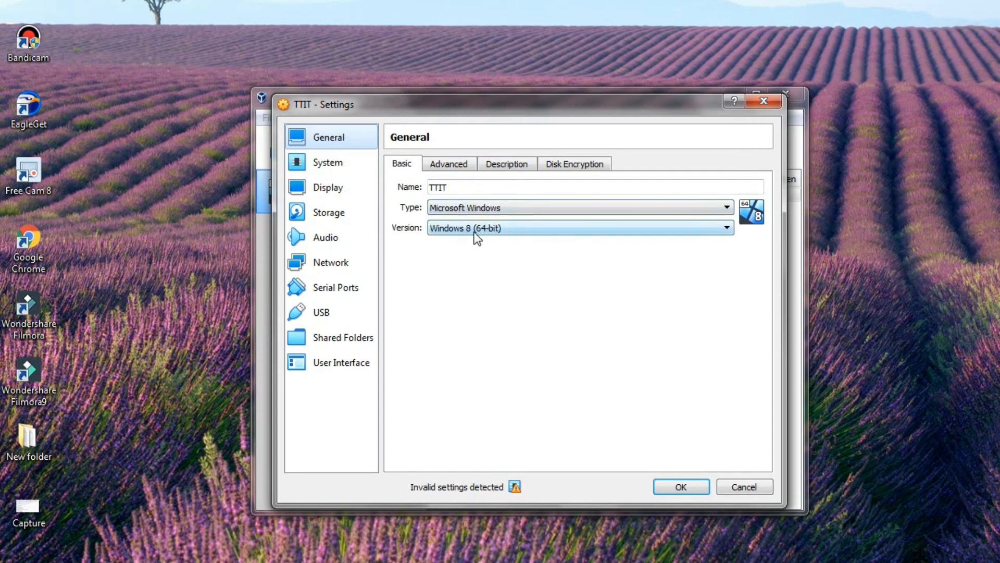
Try a base memory of 1916 MB in the System settings and return it to 2048 MB.
click(333, 164)
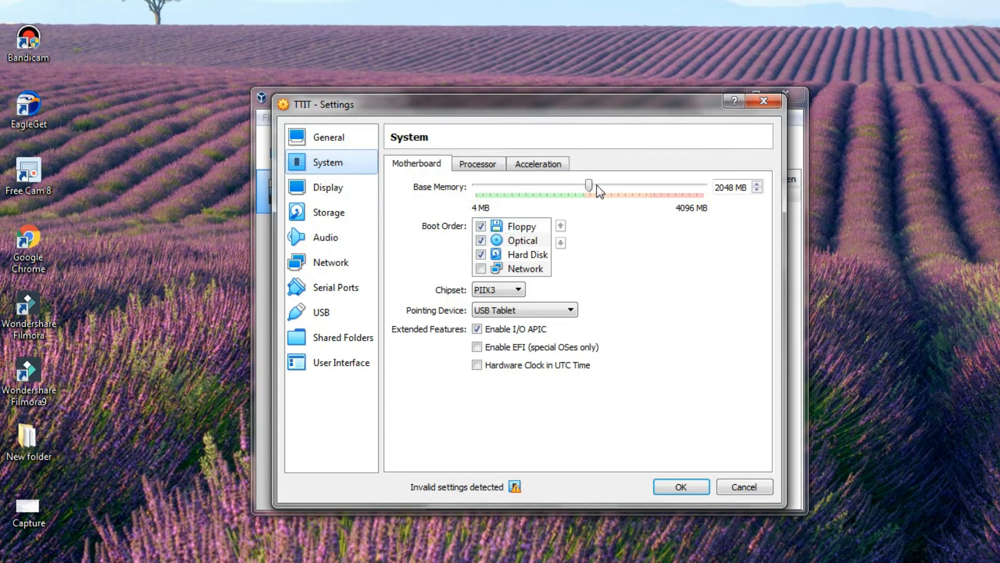
drag(590, 183, 583, 185)
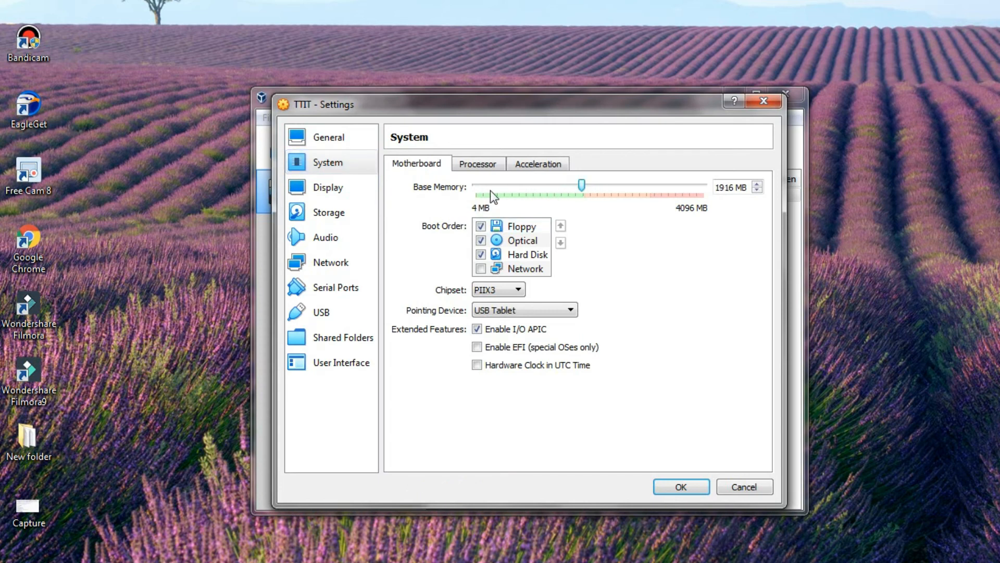
drag(582, 185, 589, 185)
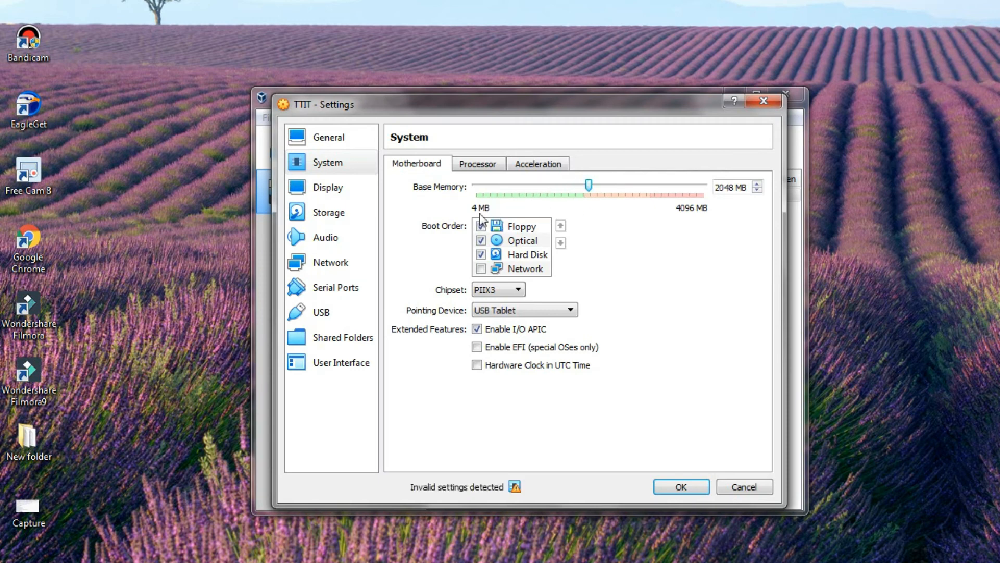
Enable 3D acceleration in the TTIT machine's Display settings.
click(343, 187)
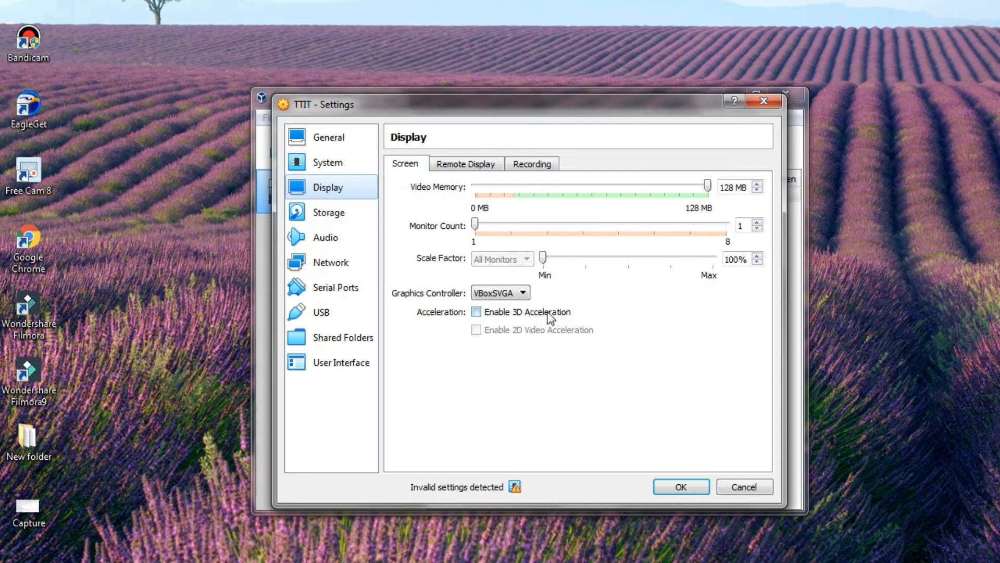
click(482, 311)
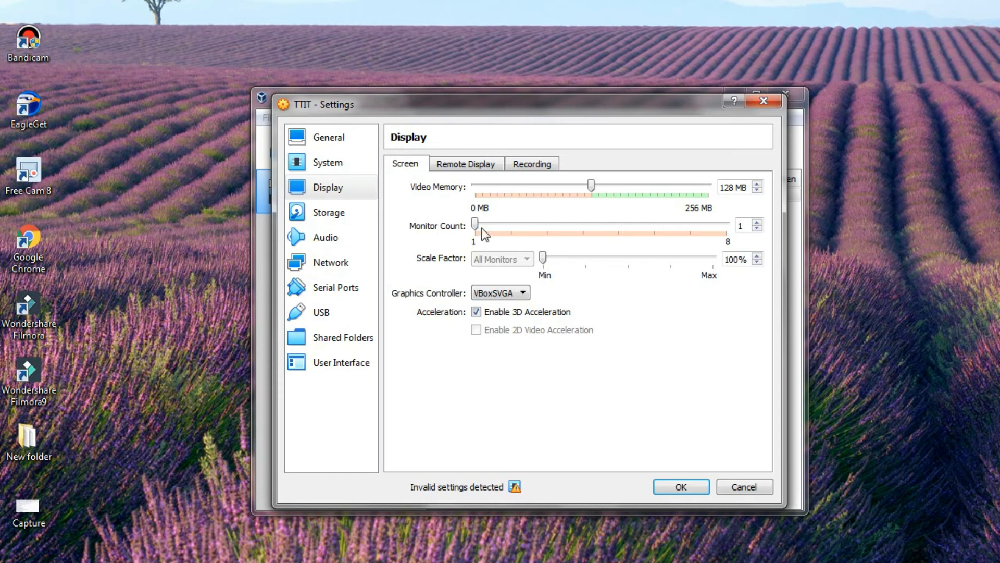
Browse the Pictures library for a disk file for the empty optical drive in the Storage settings, and cancel without choosing one.
click(339, 219)
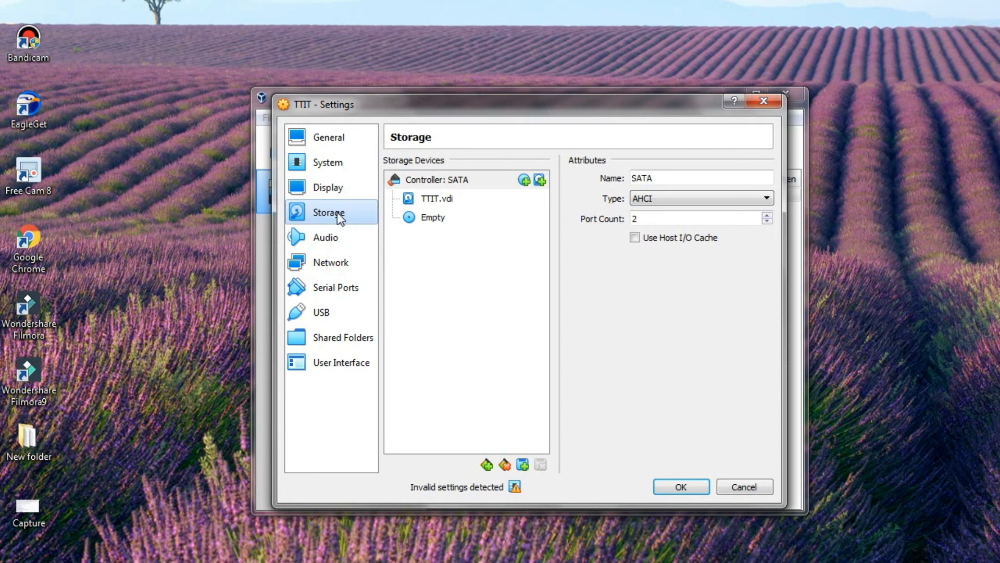
click(422, 218)
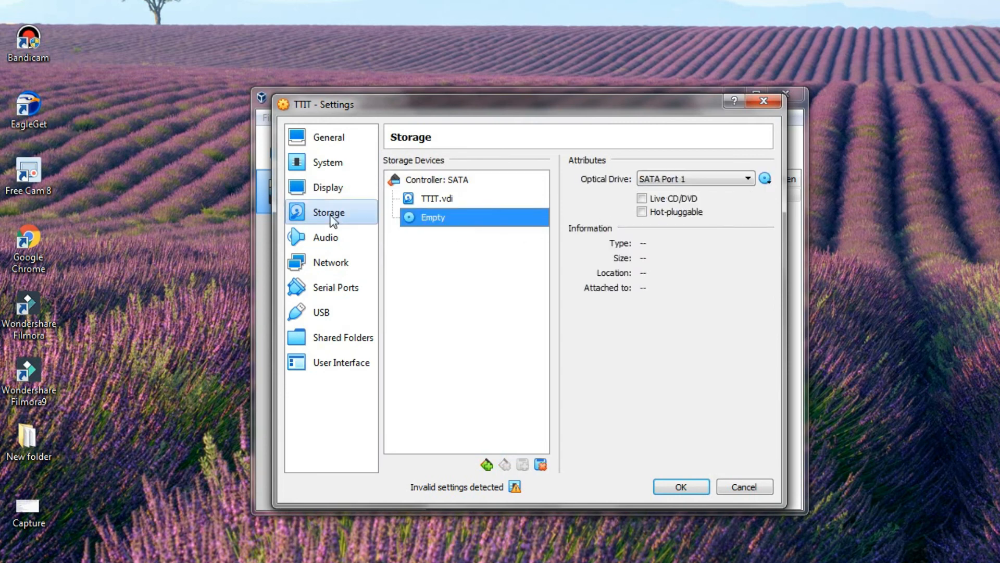
click(764, 180)
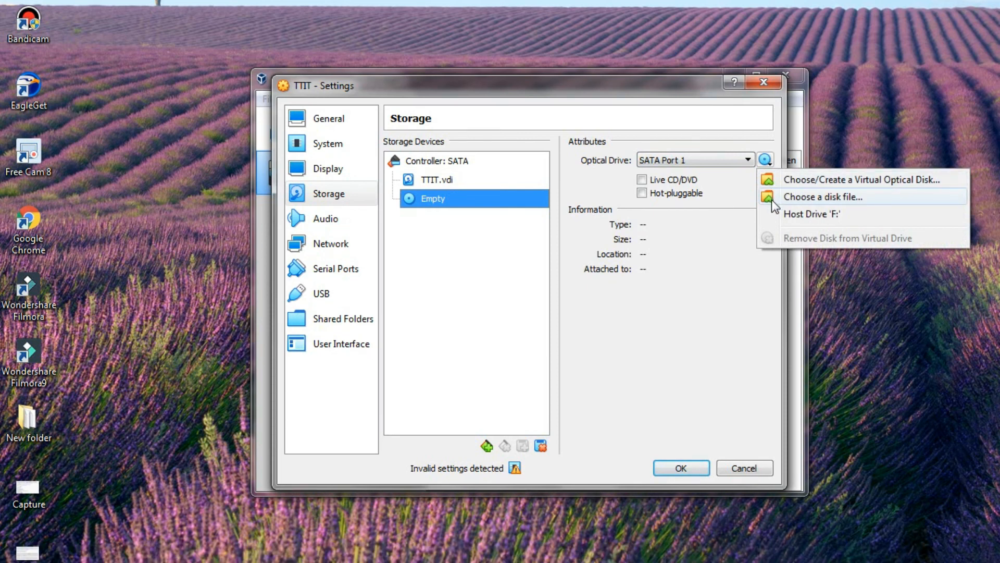
click(774, 201)
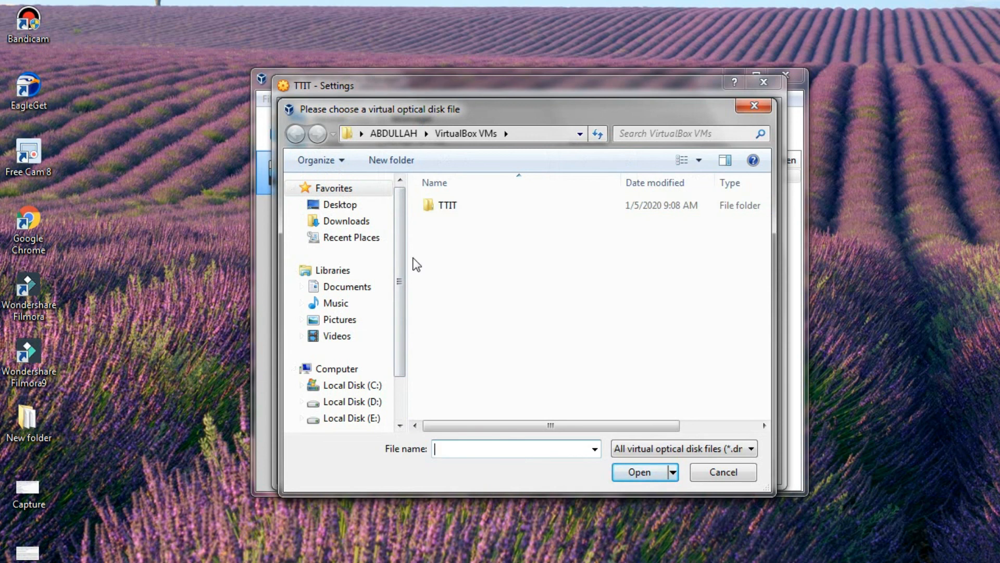
click(364, 321)
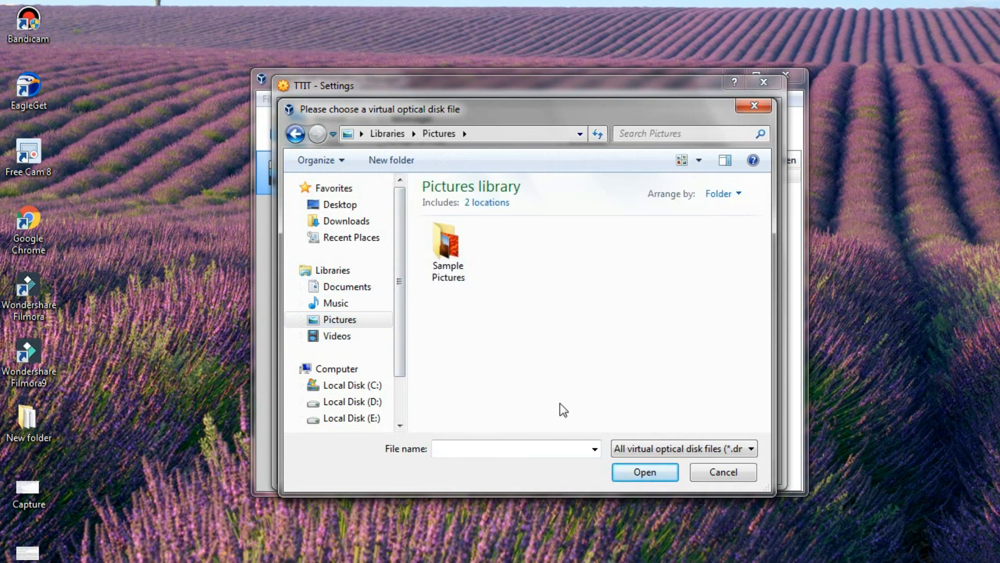
click(708, 471)
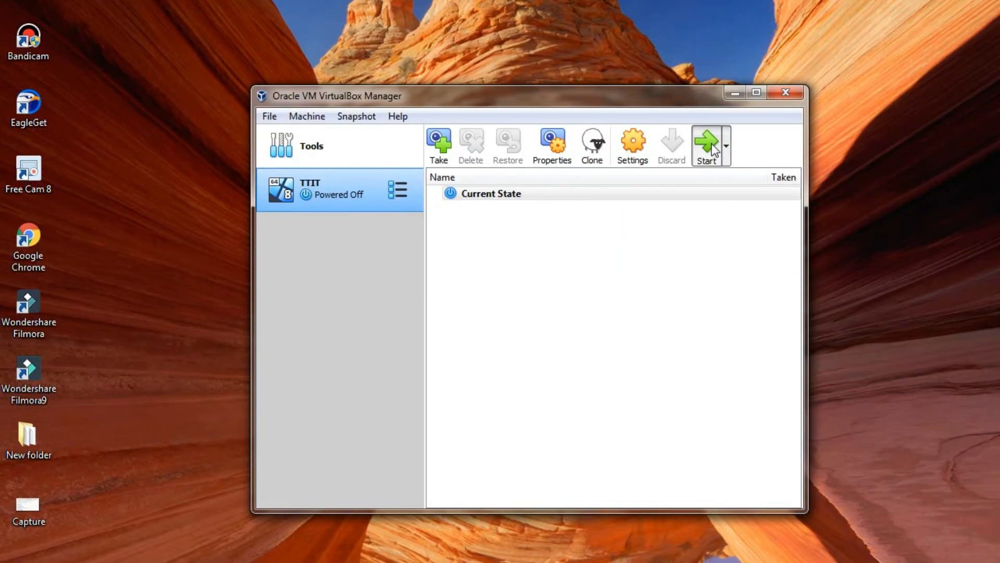
Start the TTIT virtual machine.
click(714, 151)
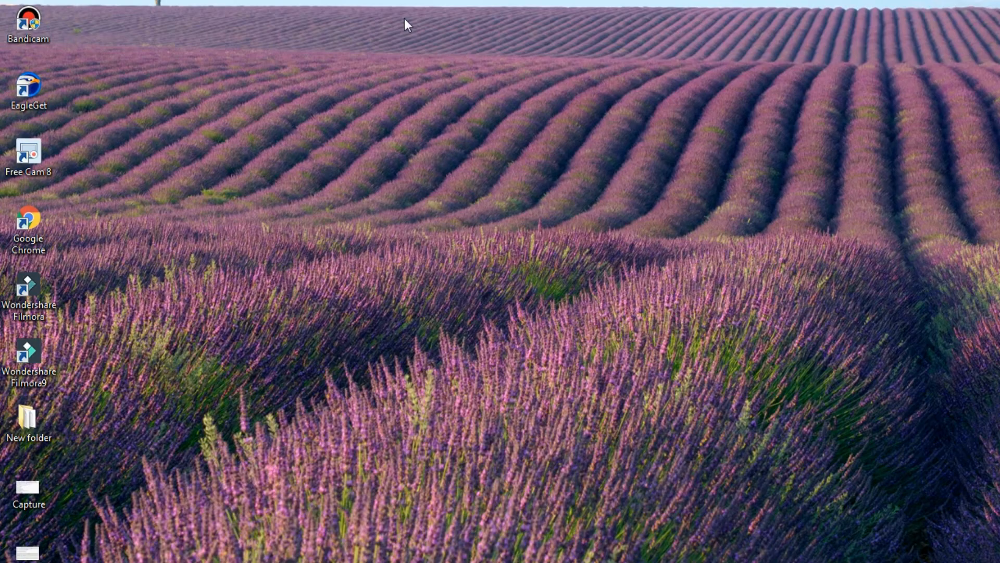
right_click(404, 19)
click(451, 66)
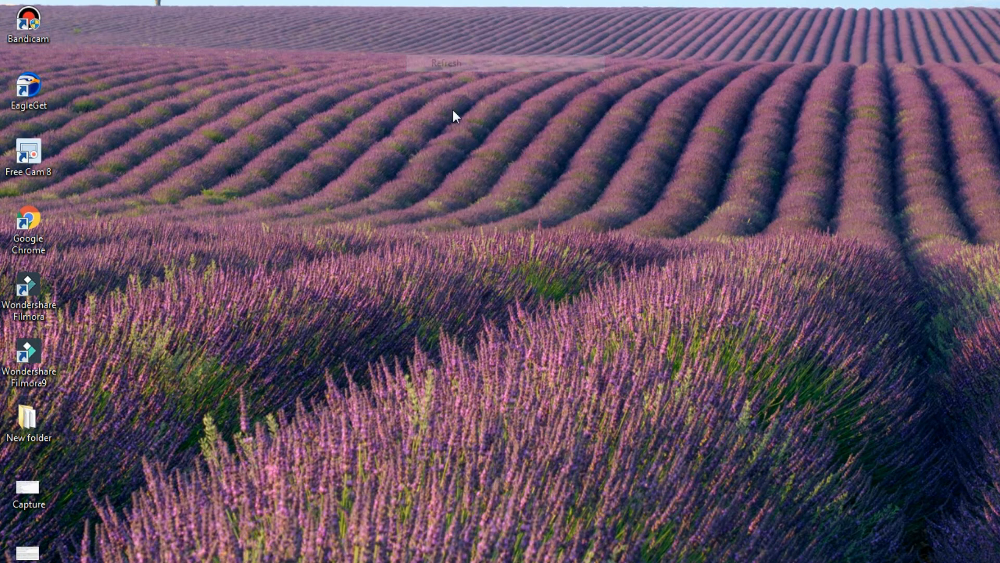